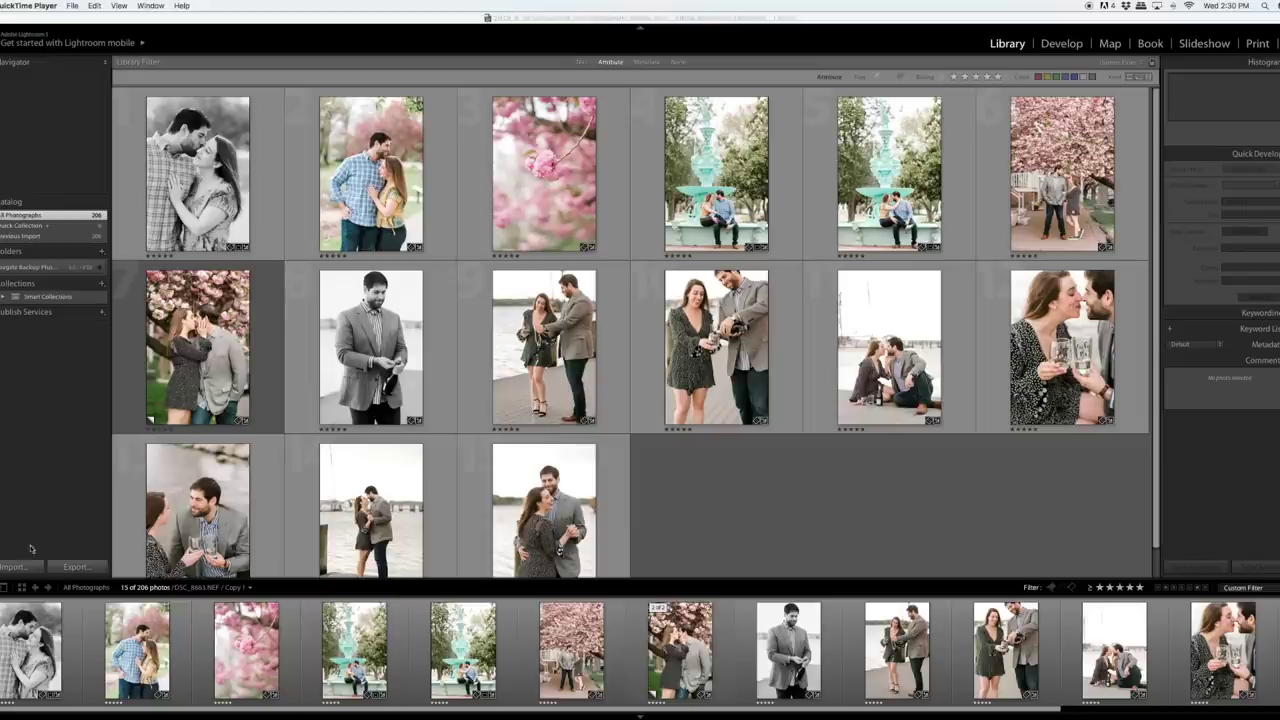
# Open the Export dialog for the 15 photos and fold every section except Export Location
pyautogui.click(77, 570)
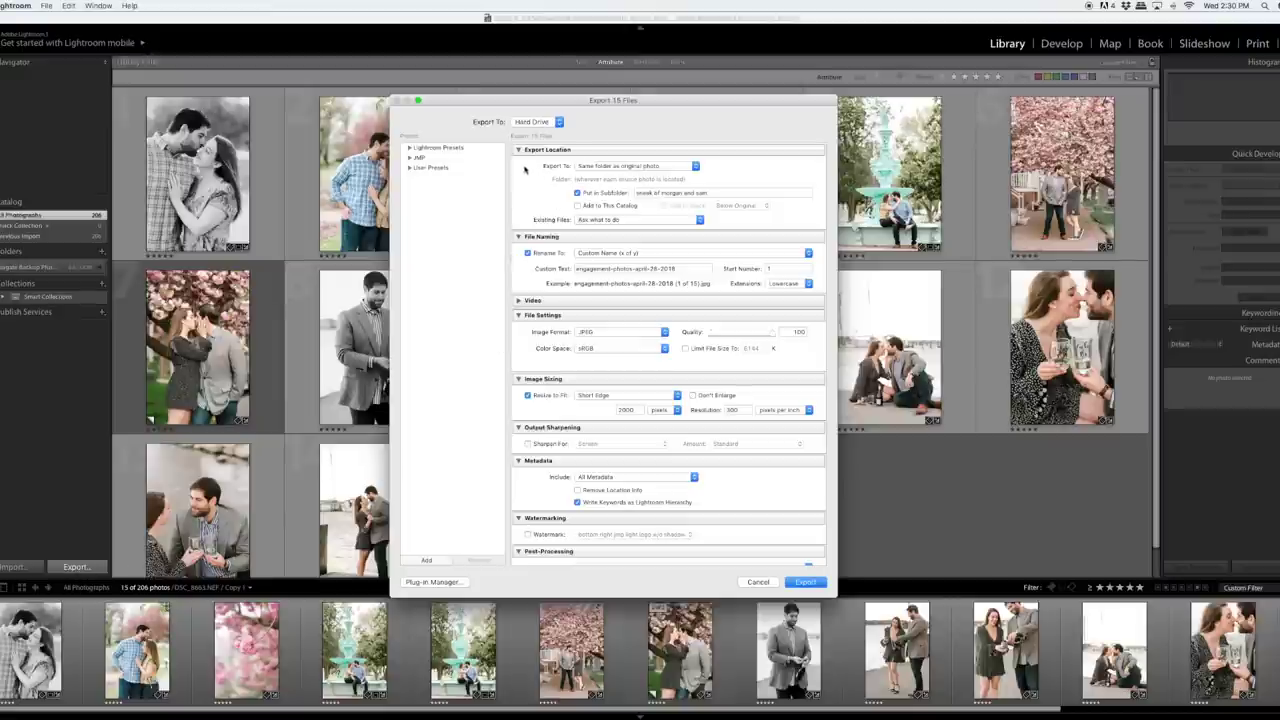
pyautogui.click(518, 236)
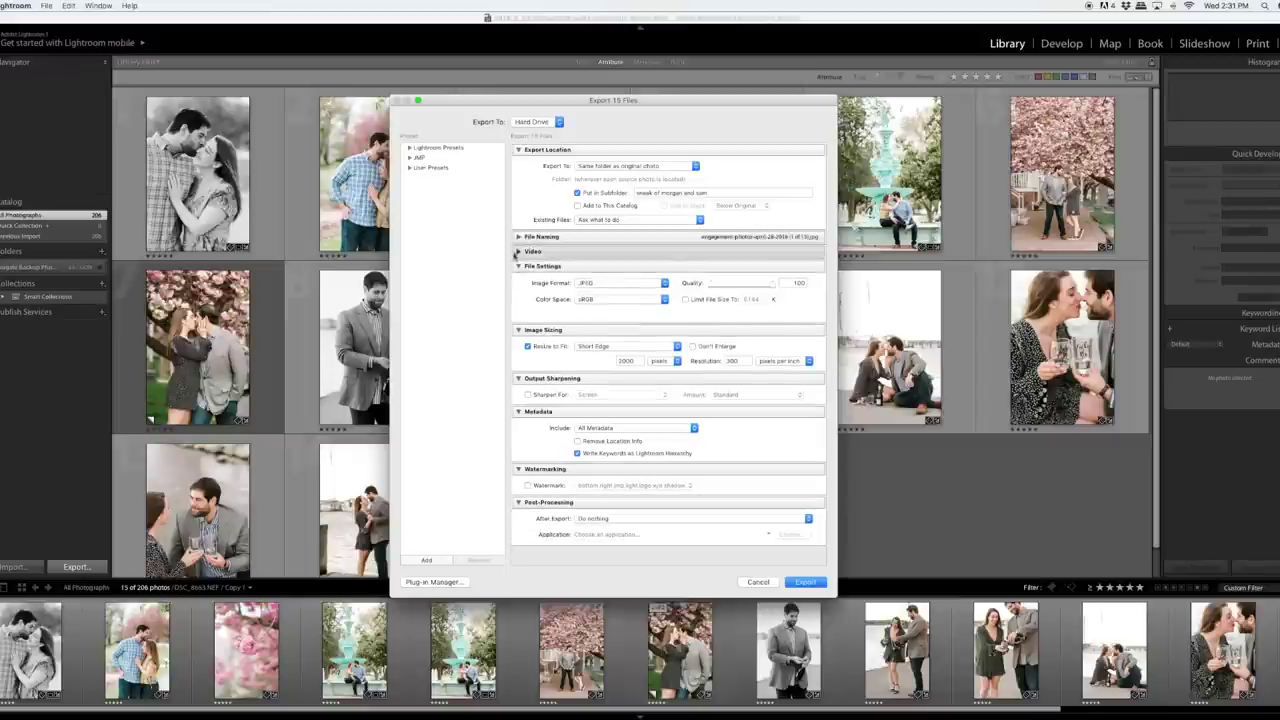
pyautogui.click(518, 266)
pyautogui.click(518, 281)
pyautogui.click(518, 296)
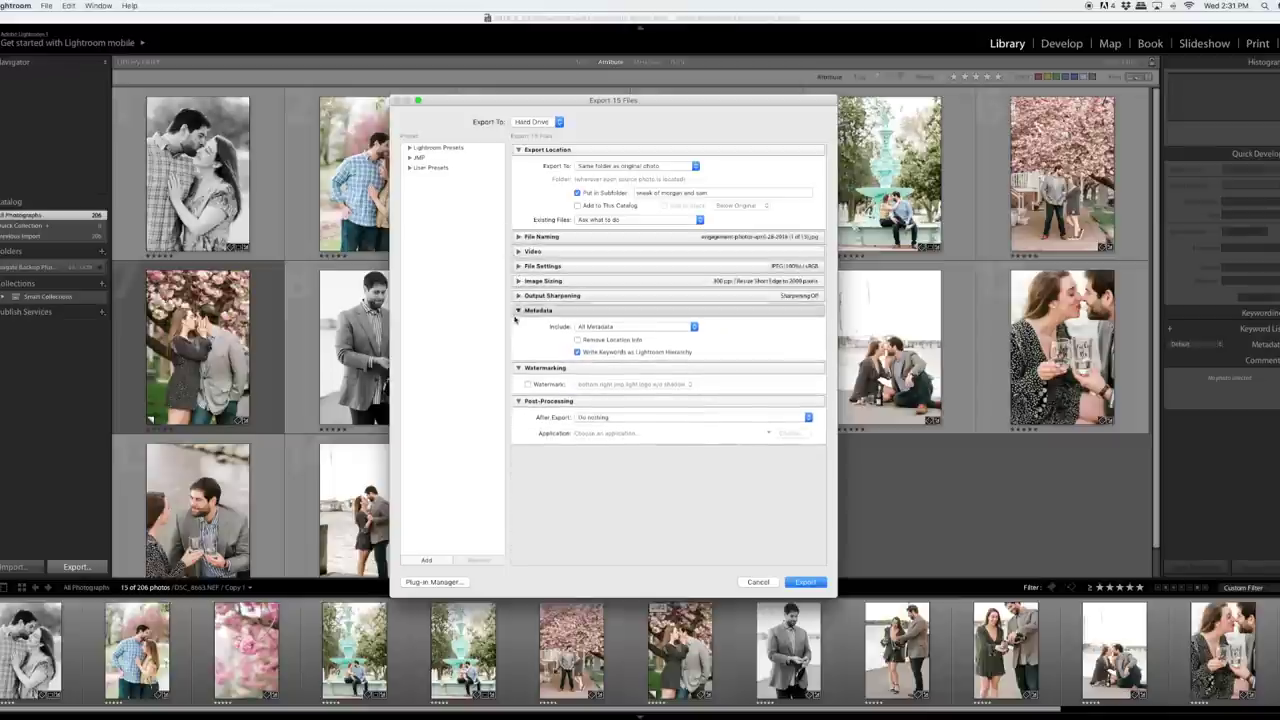
pyautogui.click(518, 311)
pyautogui.click(518, 326)
pyautogui.click(518, 340)
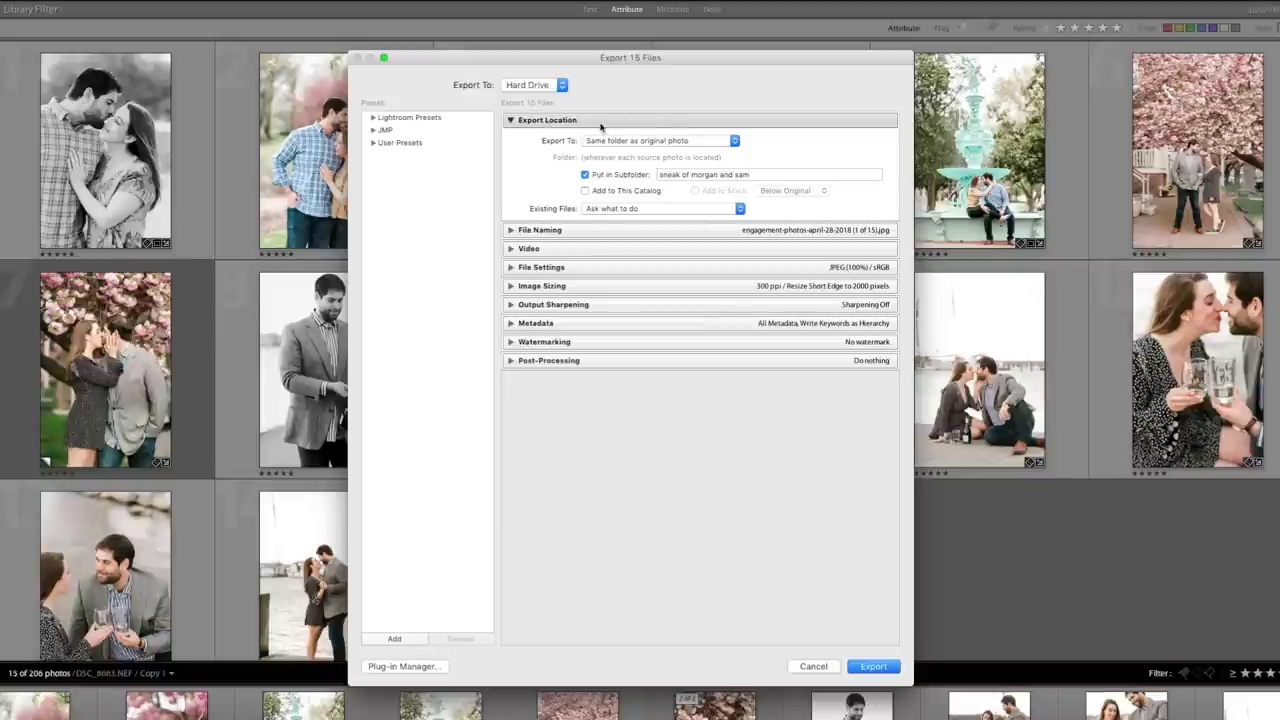
# Set Export To to a specific folder on the Desktop
pyautogui.click(640, 141)
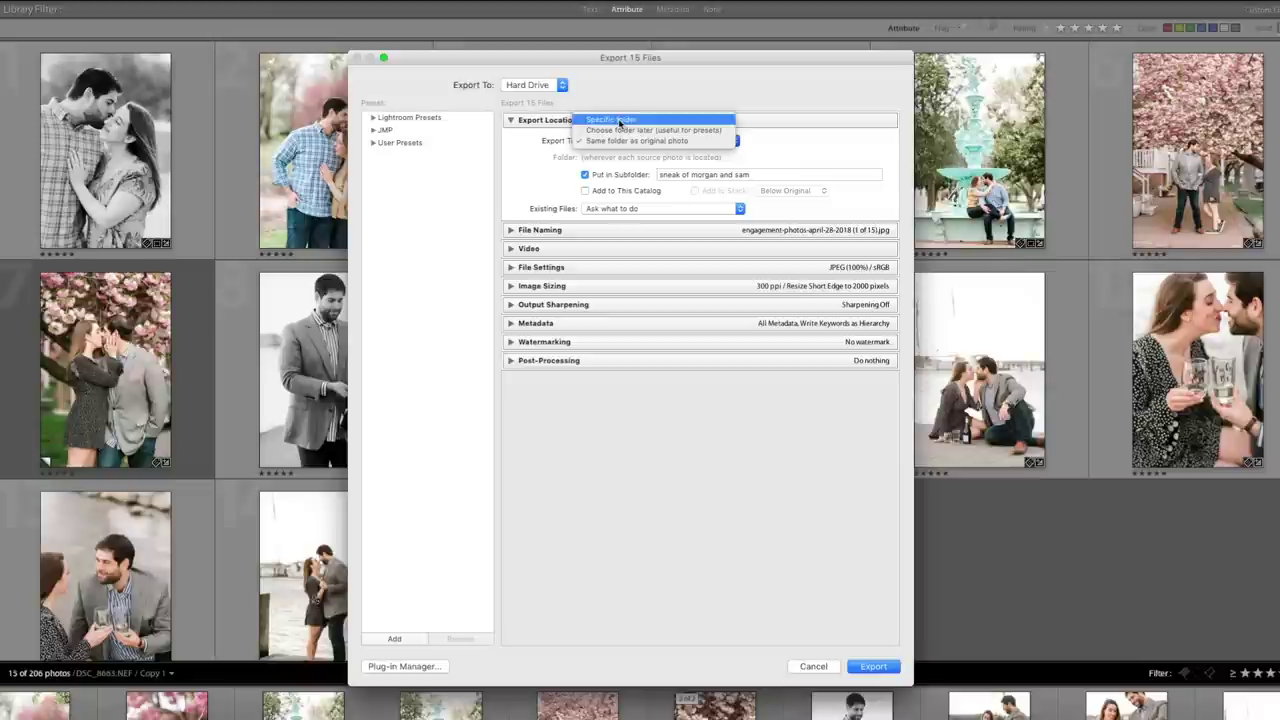
pyautogui.click(620, 122)
pyautogui.click(622, 140)
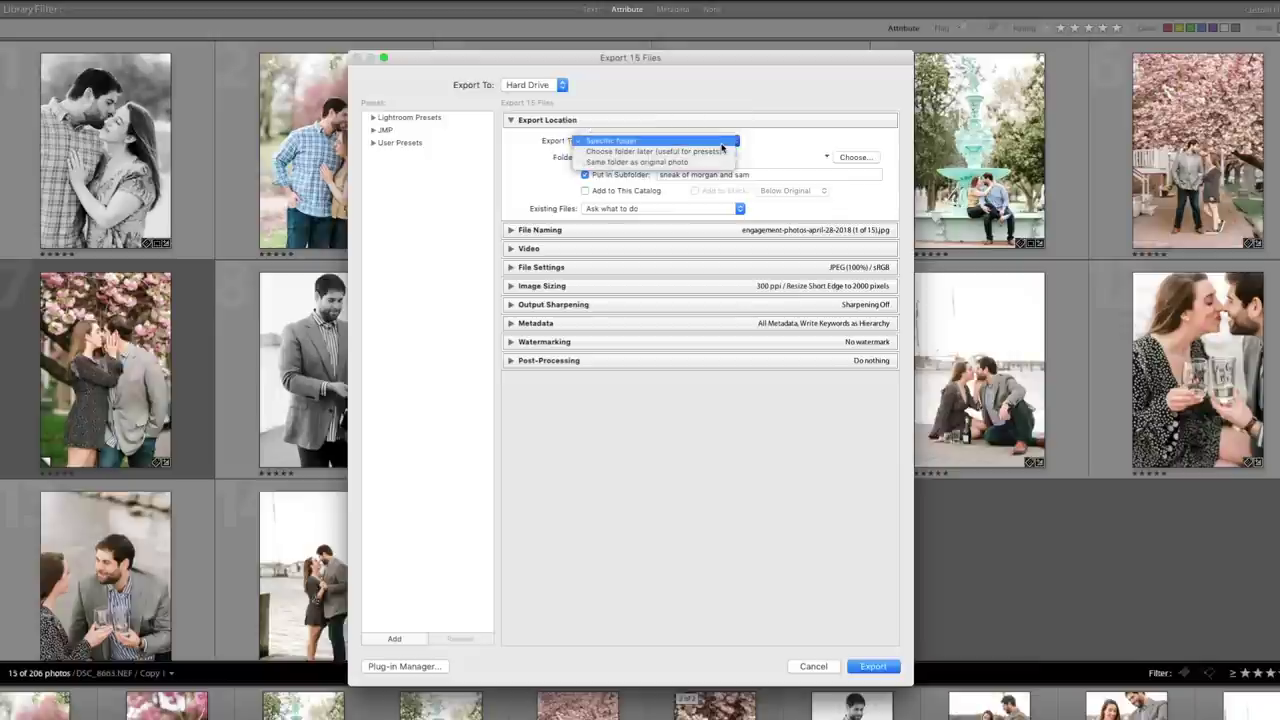
pyautogui.click(627, 142)
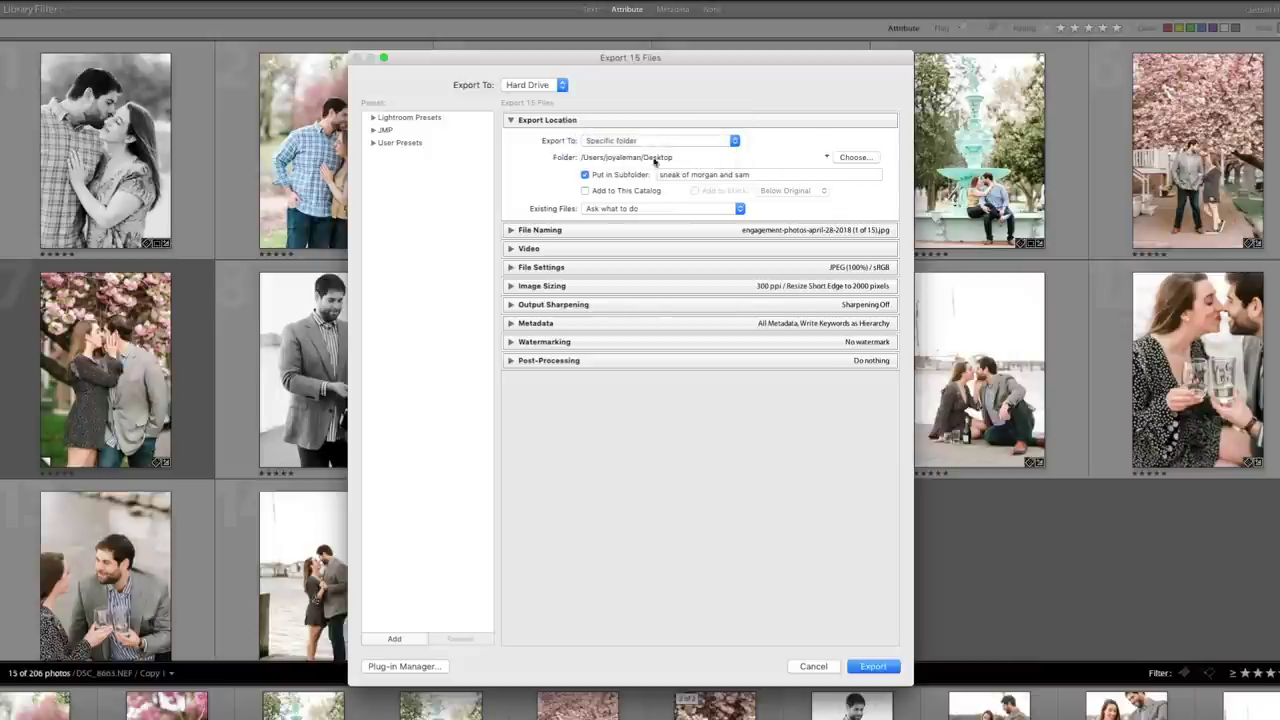
pyautogui.click(804, 134)
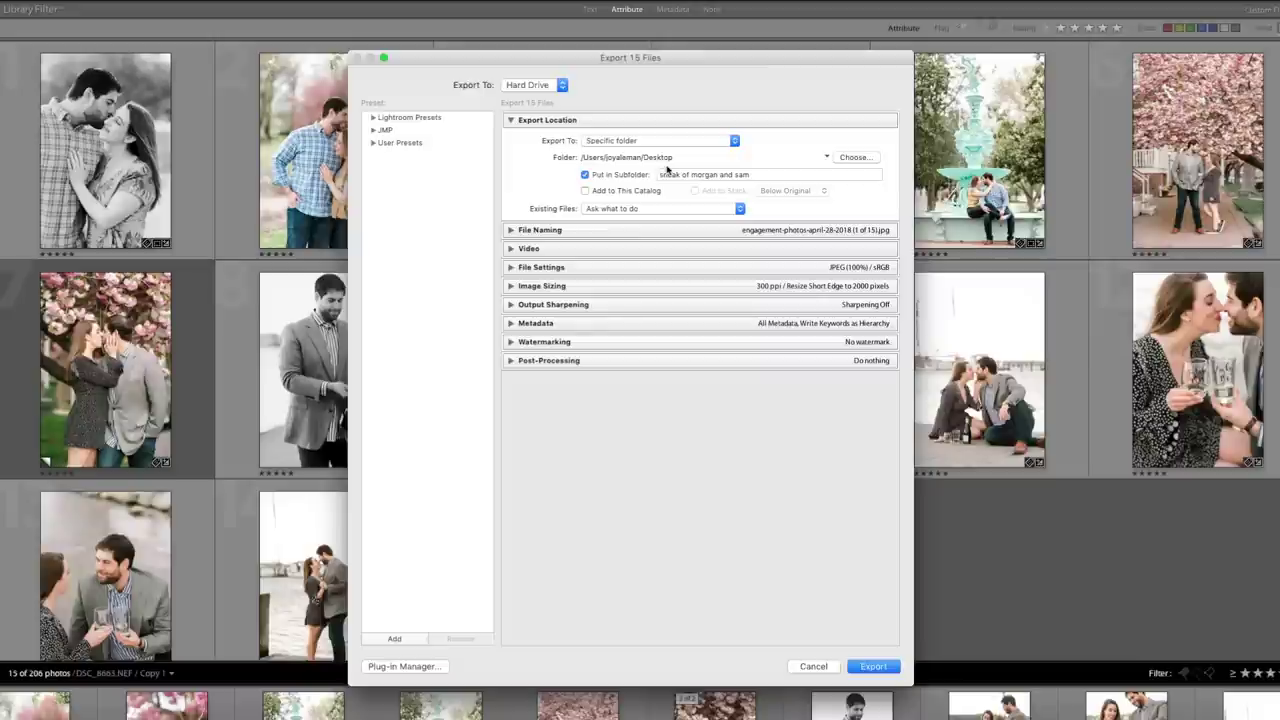
# Keep Put in Subfolder checked and name the subfolder 'Youtube test C'
pyautogui.click(622, 175)
pyautogui.click(638, 175)
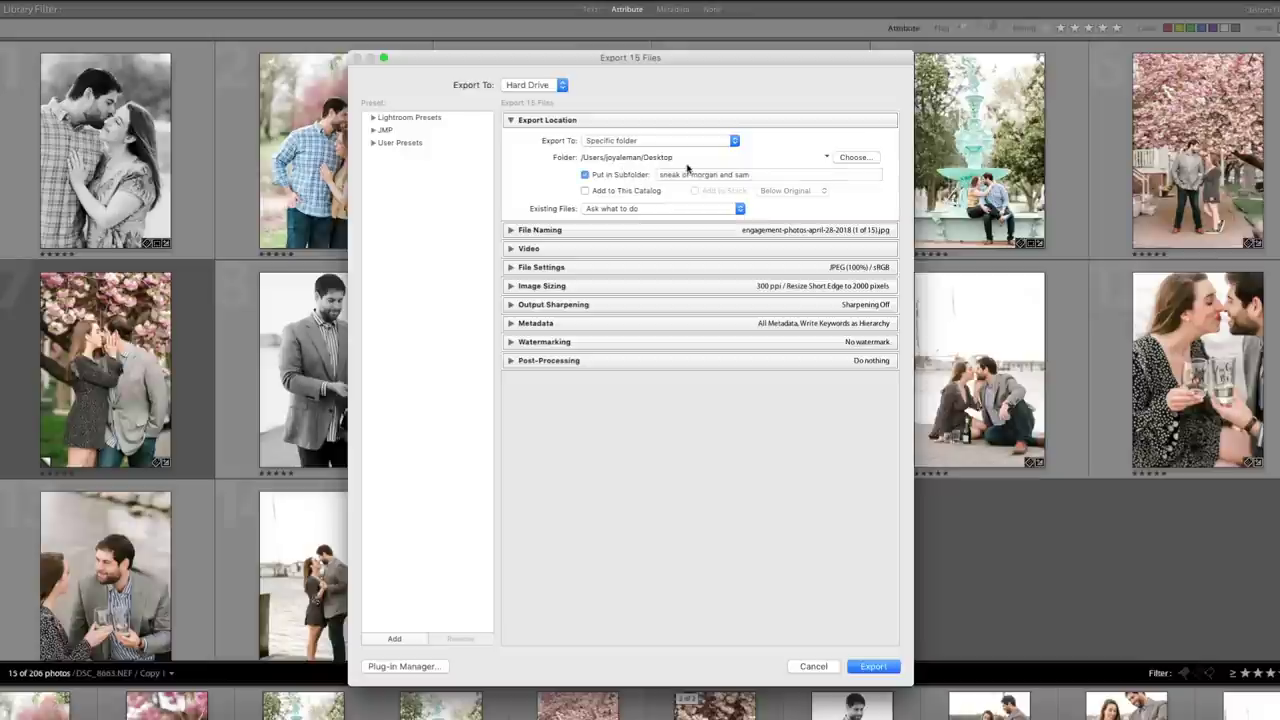
pyautogui.click(716, 174)
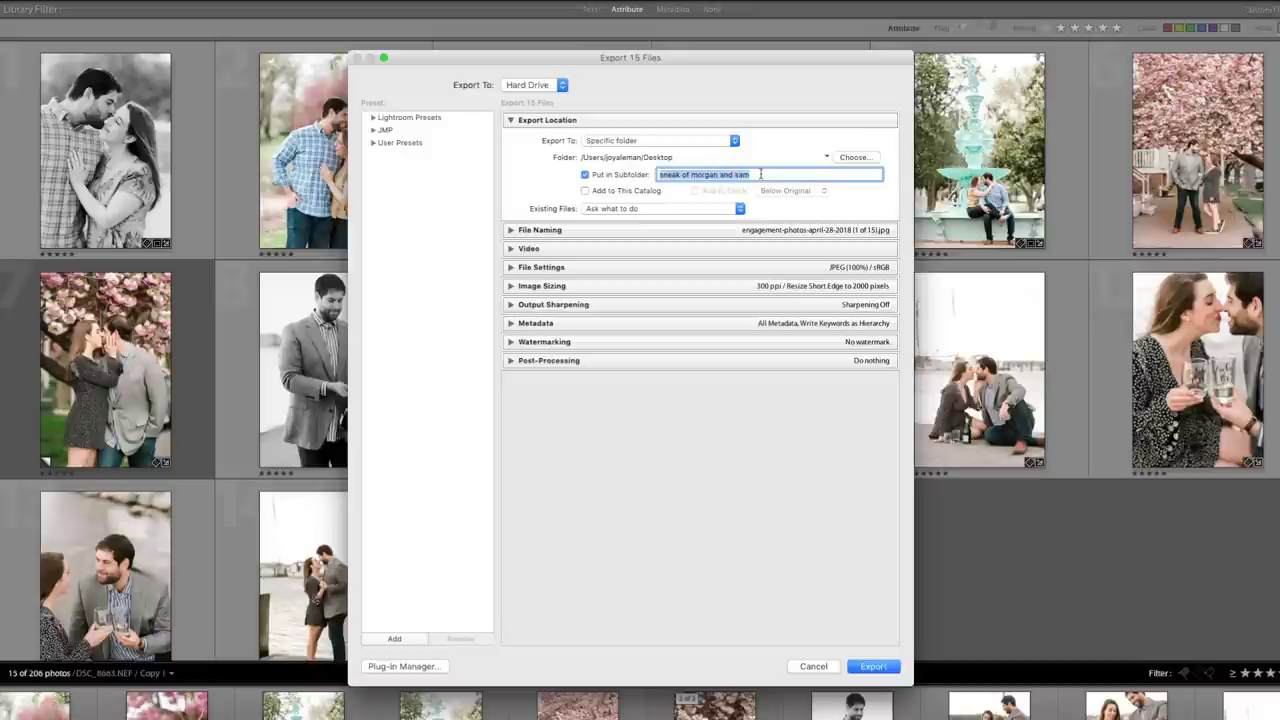
pyautogui.write('Youtube test')
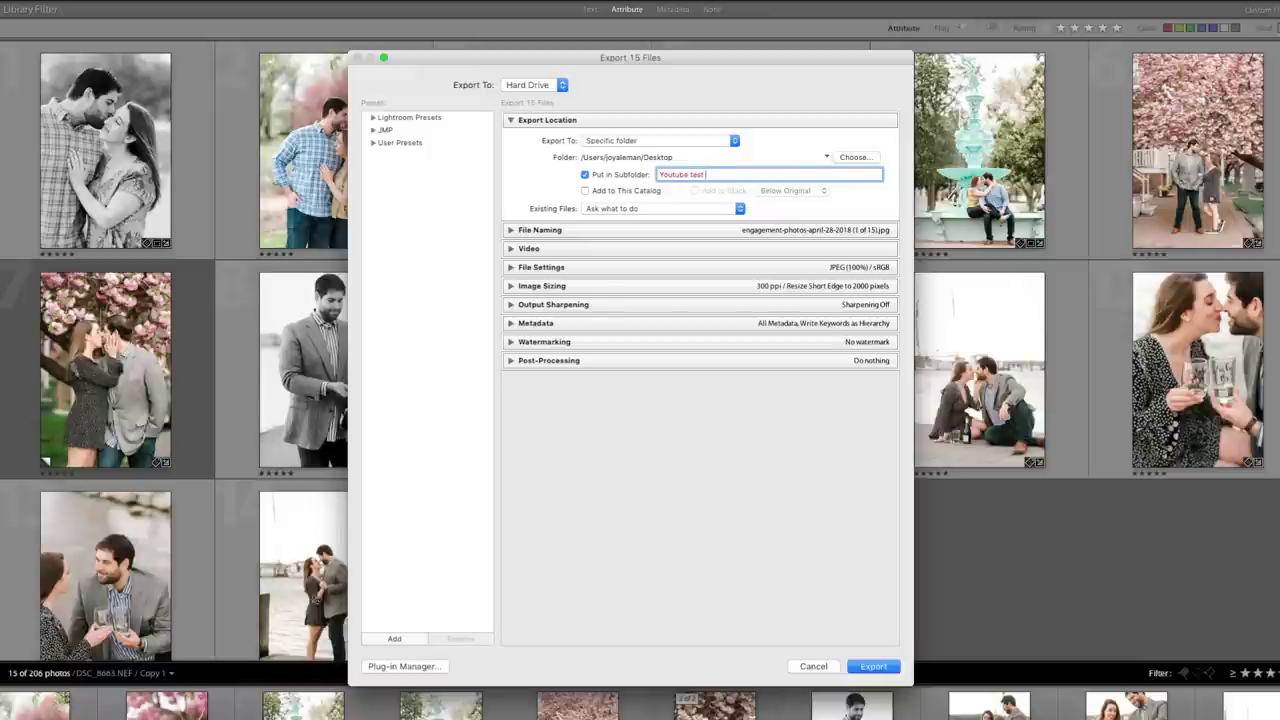
pyautogui.write(' C')
# Keep file naming as engagement-photos-april-28-2018 starting at 1, then expand the Video section
pyautogui.click(526, 233)
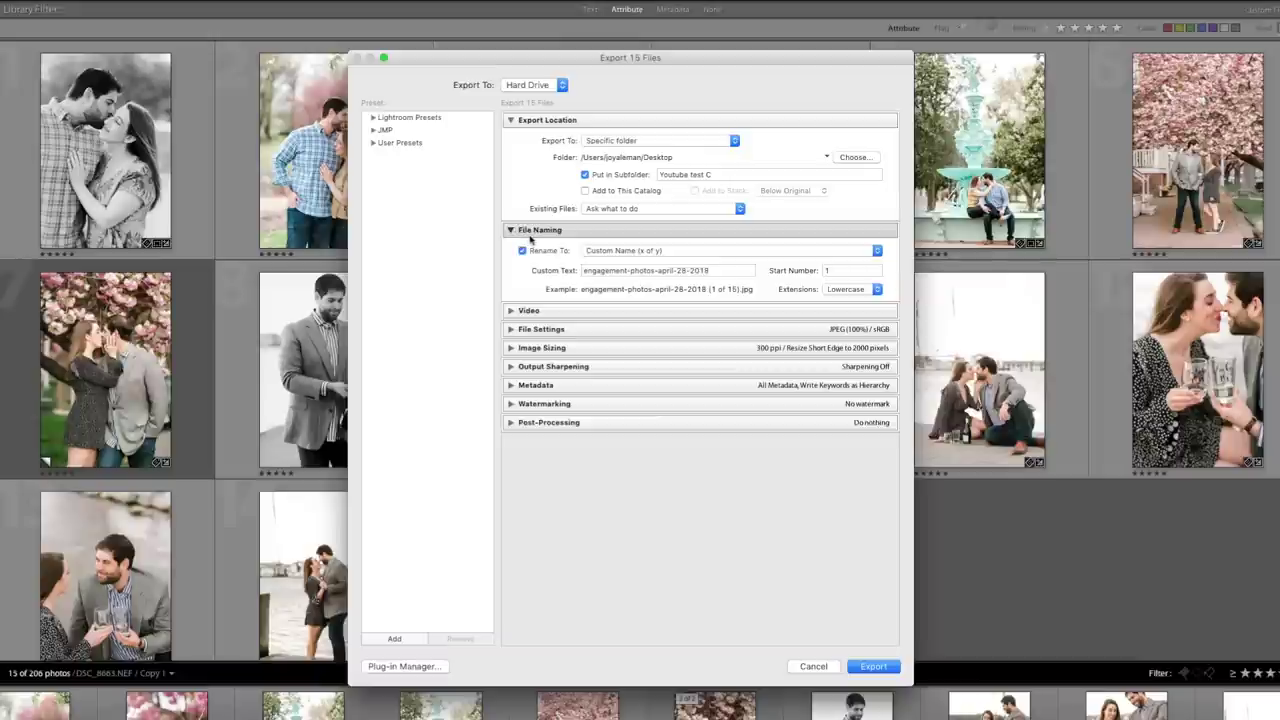
pyautogui.click(645, 271)
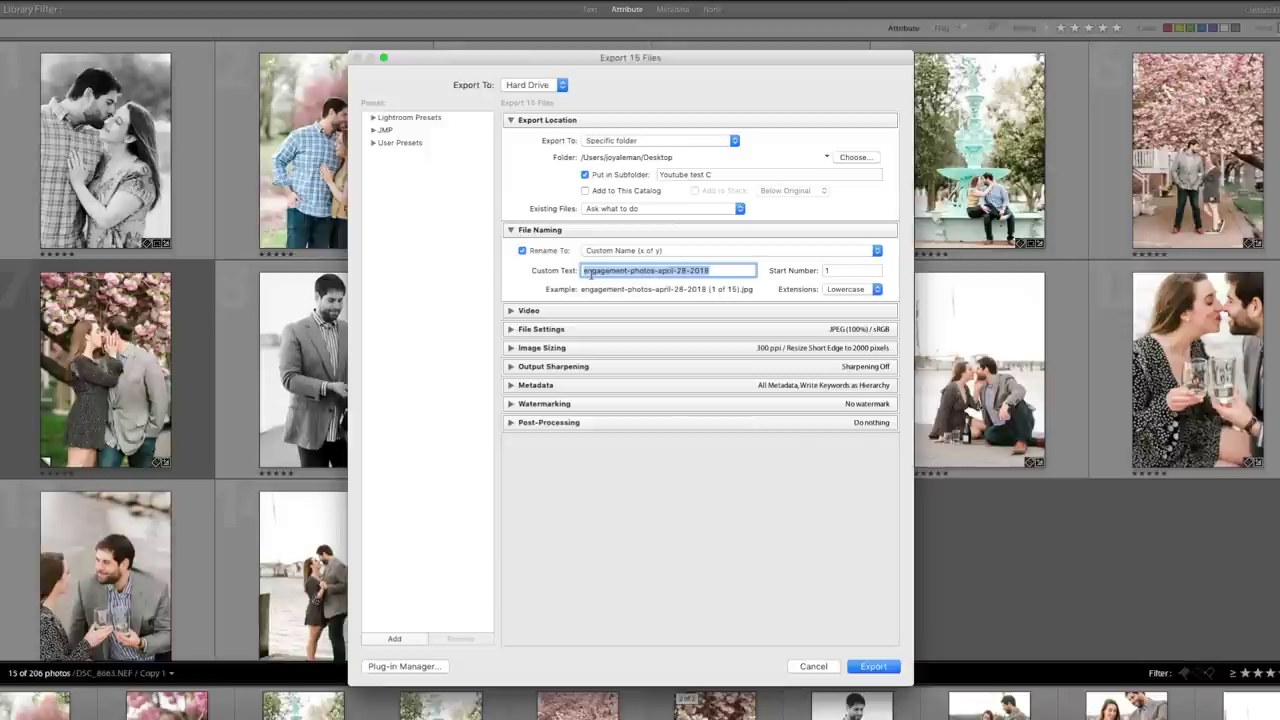
pyautogui.click(708, 274)
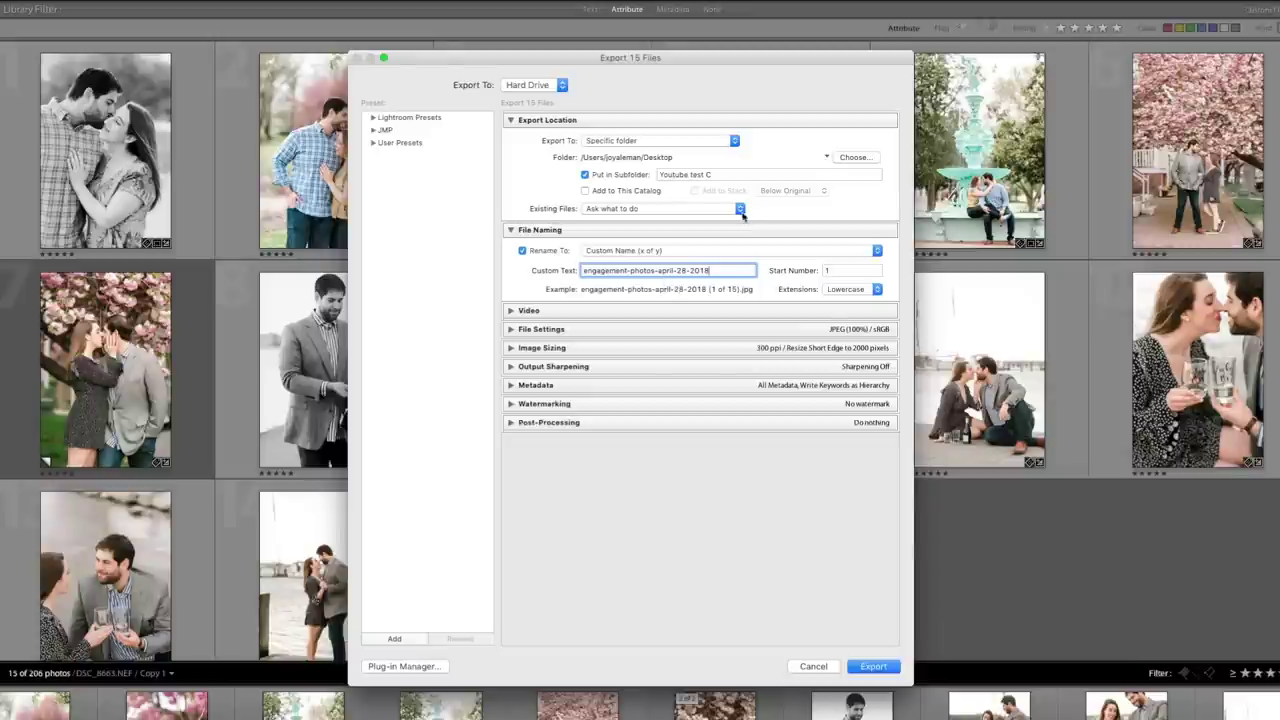
pyautogui.click(828, 271)
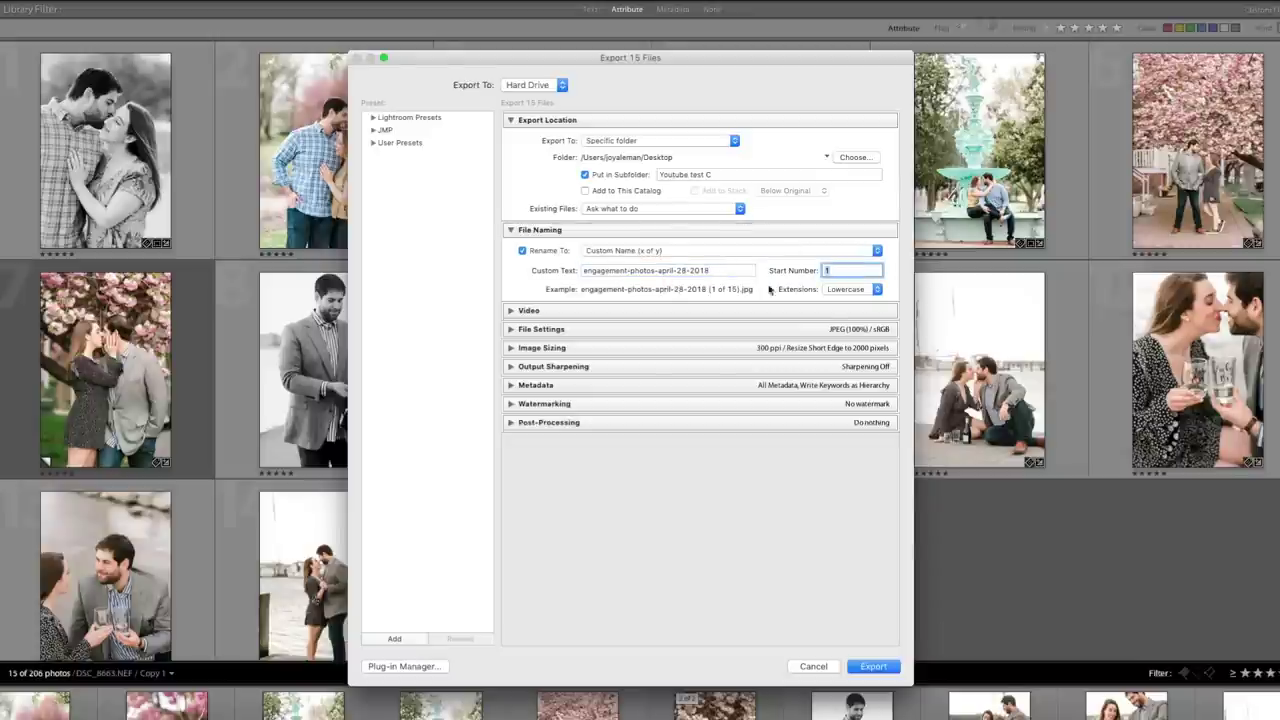
pyautogui.click(732, 291)
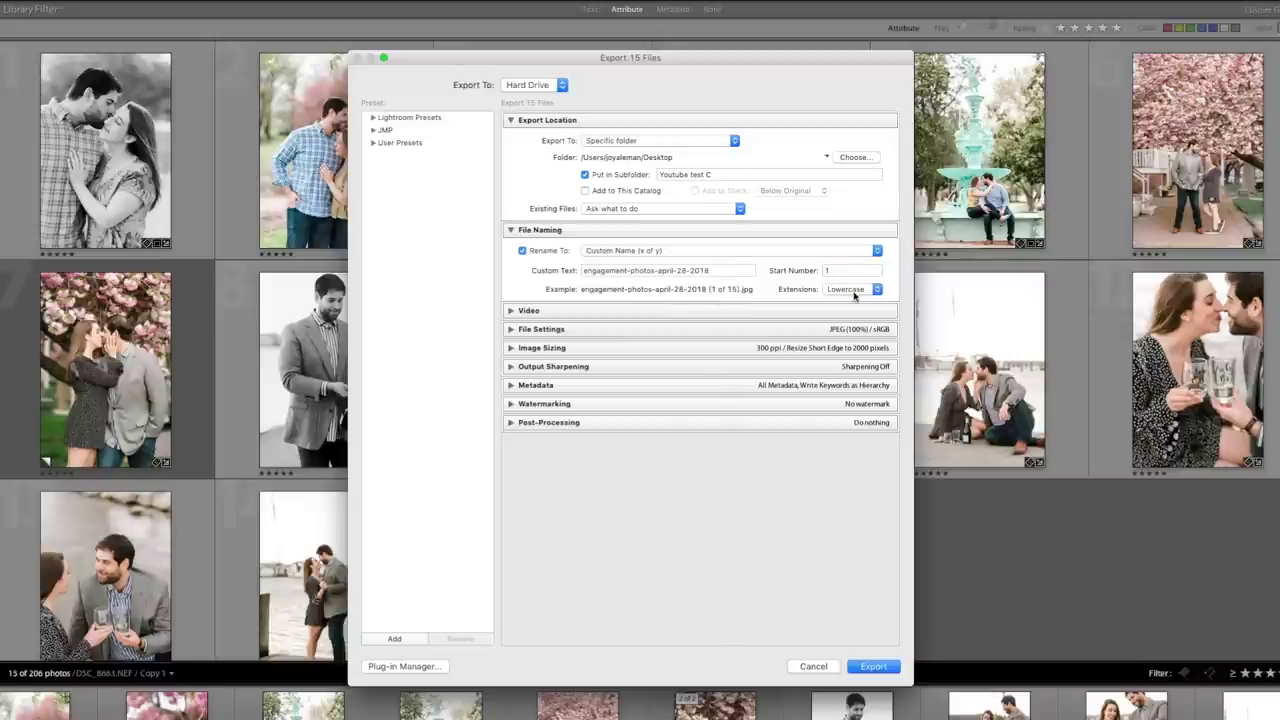
pyautogui.click(668, 251)
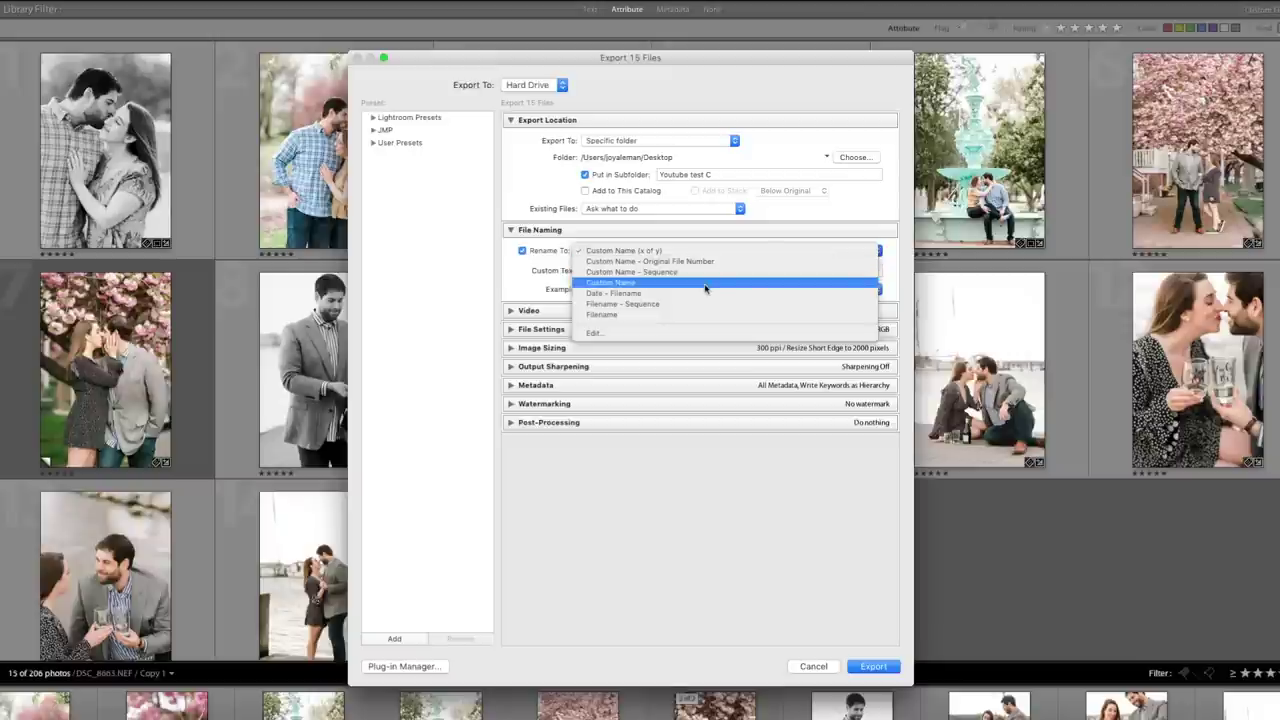
pyautogui.click(525, 289)
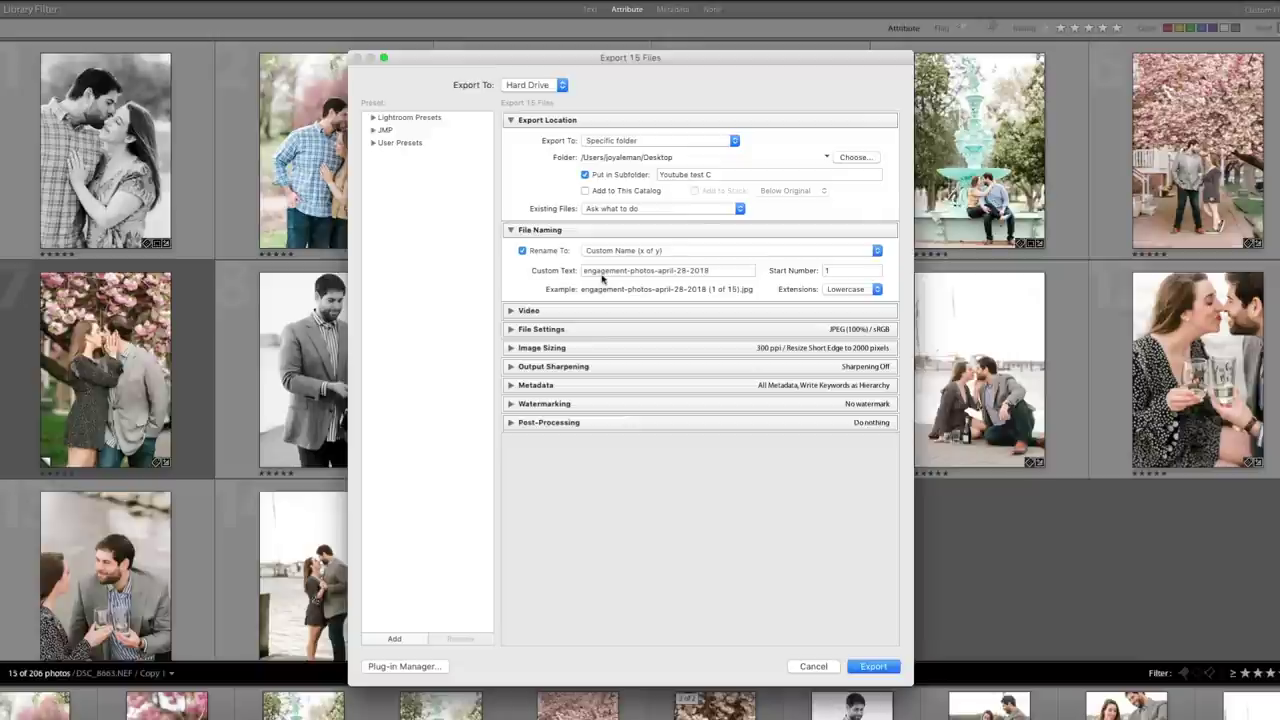
pyautogui.click(527, 312)
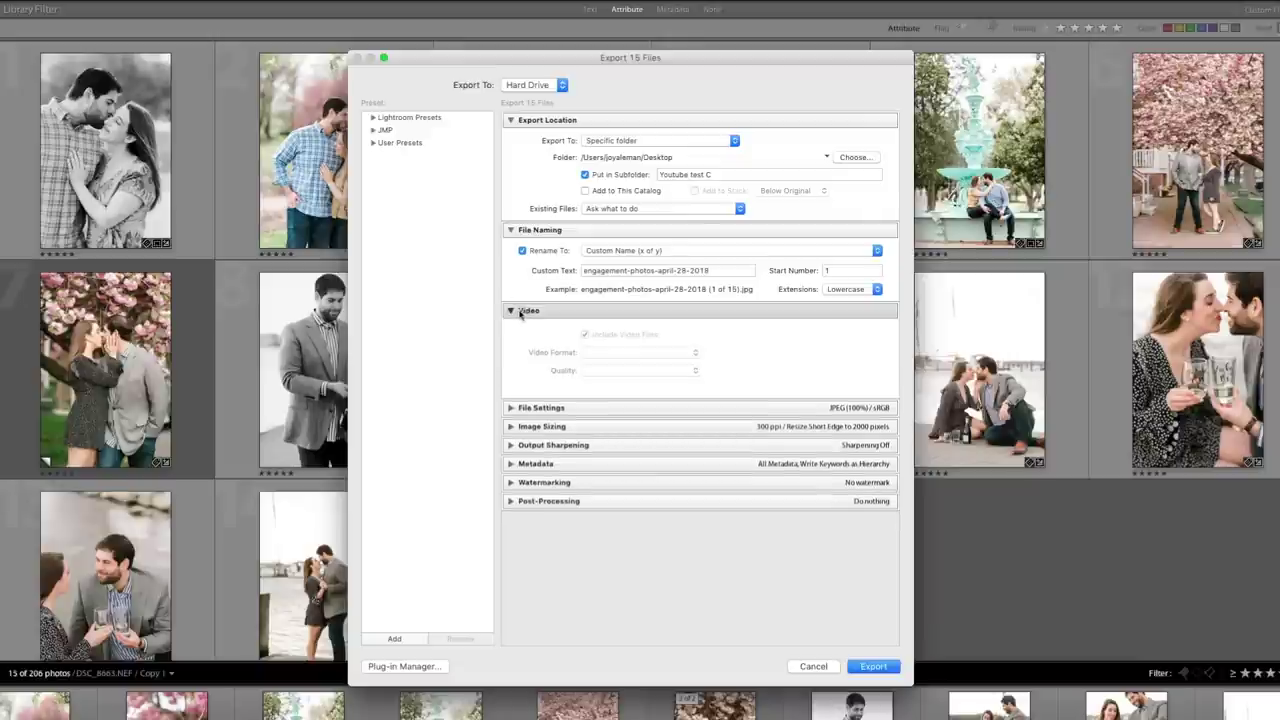
# Keep the export file format as JPEG in the sRGB colour space
pyautogui.click(525, 311)
pyautogui.click(531, 330)
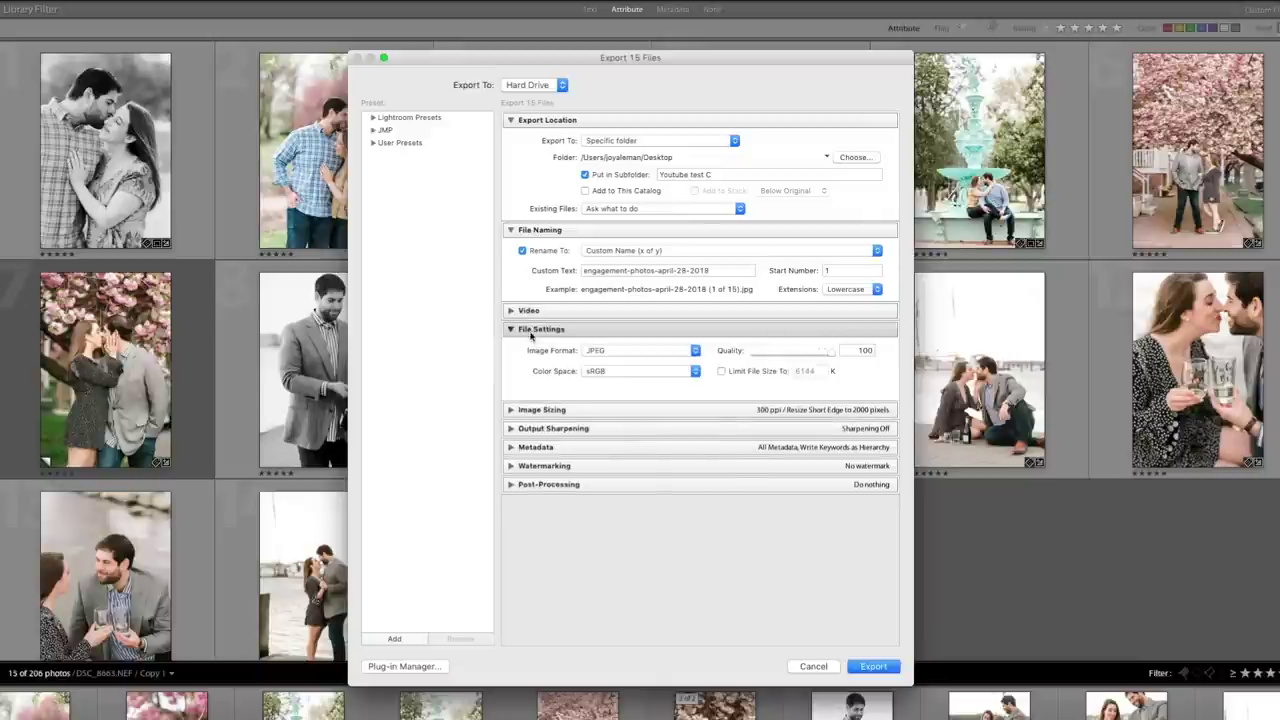
pyautogui.click(658, 356)
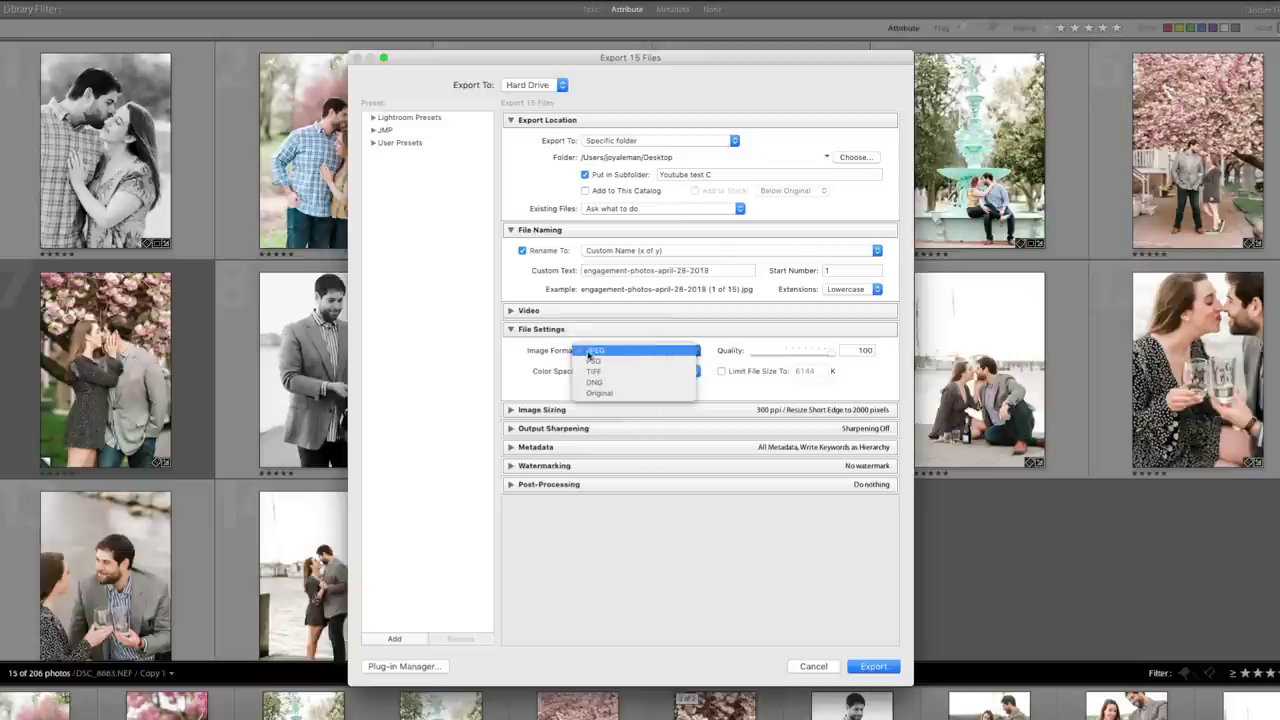
pyautogui.click(830, 357)
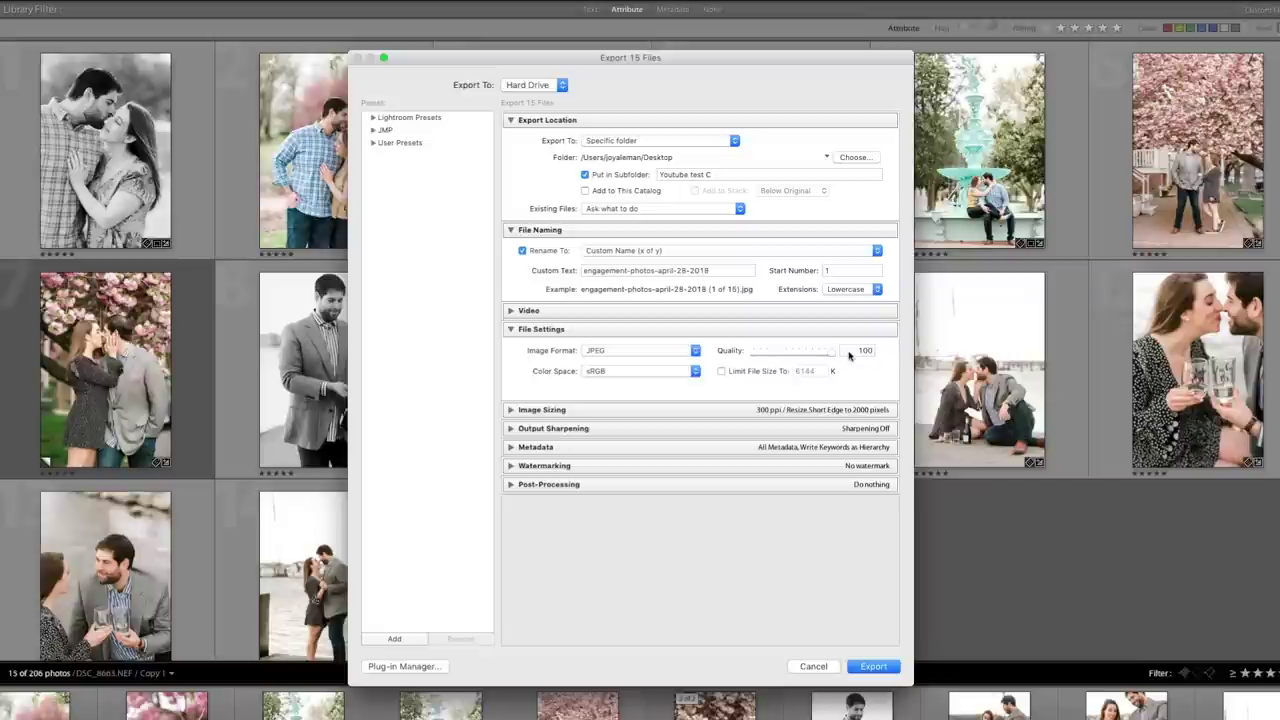
pyautogui.click(642, 377)
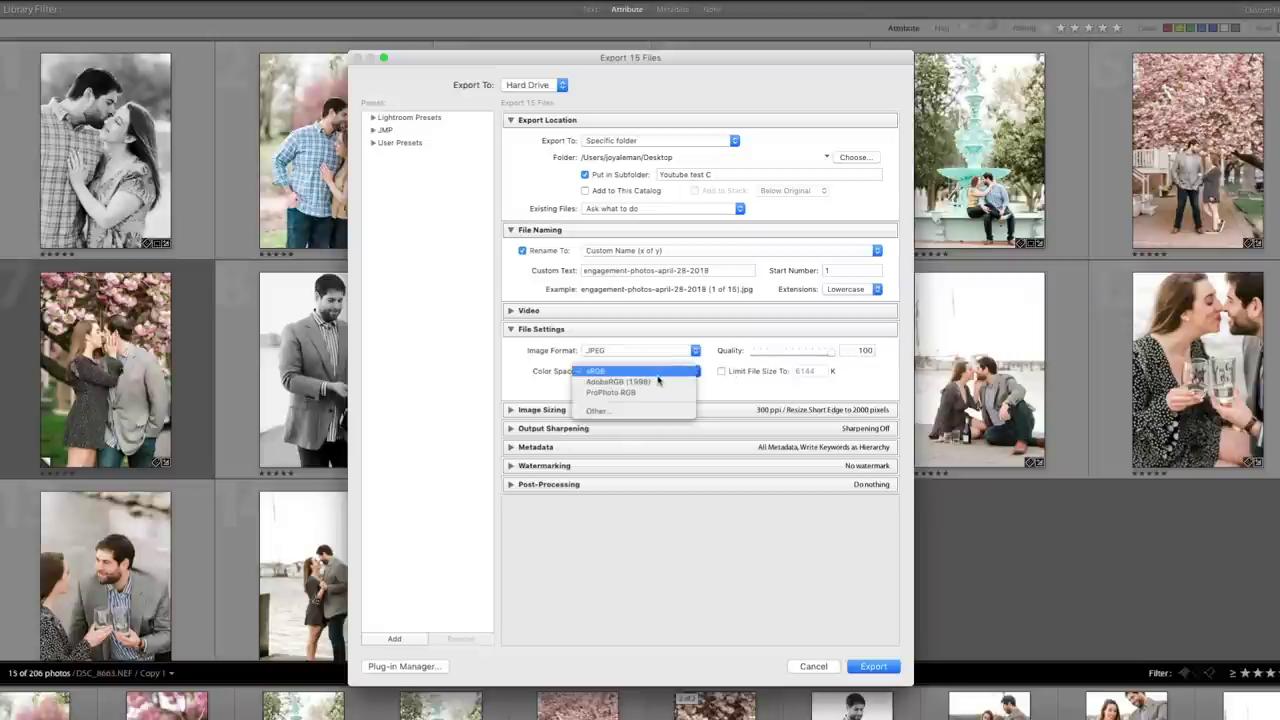
pyautogui.click(514, 380)
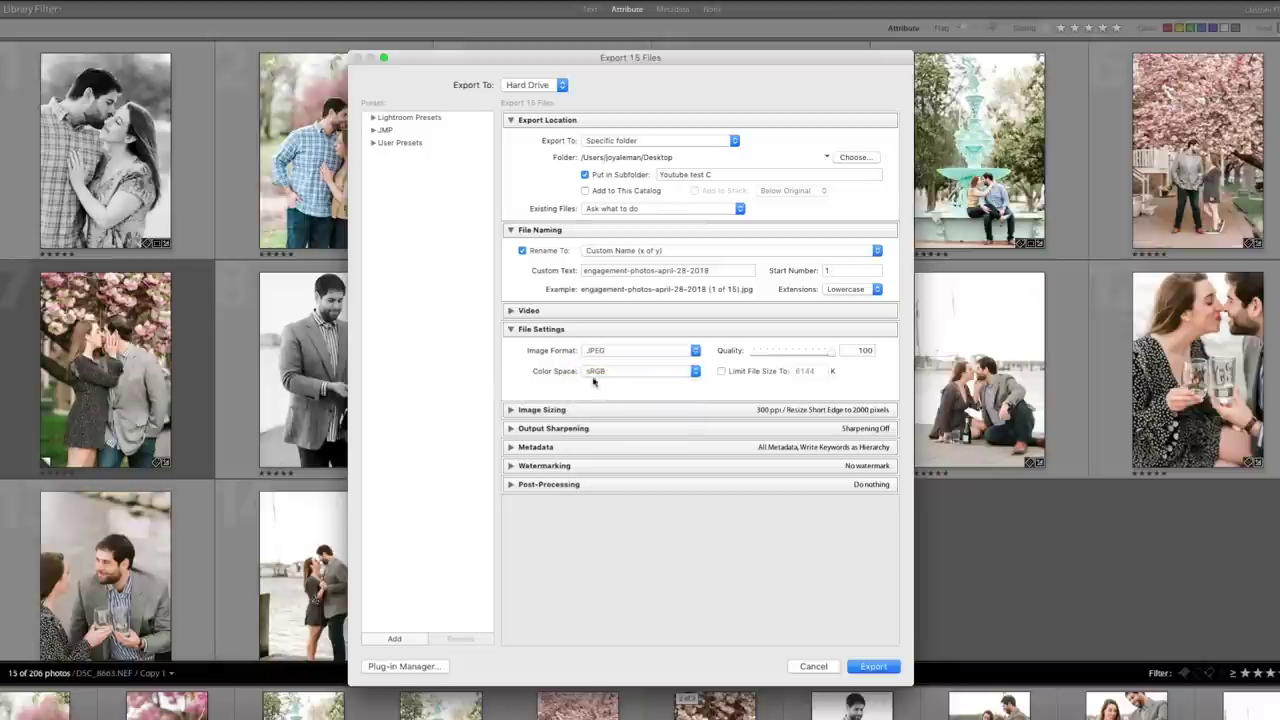
# Clear the 2000-pixel short-edge value in Image Sizing
pyautogui.click(557, 413)
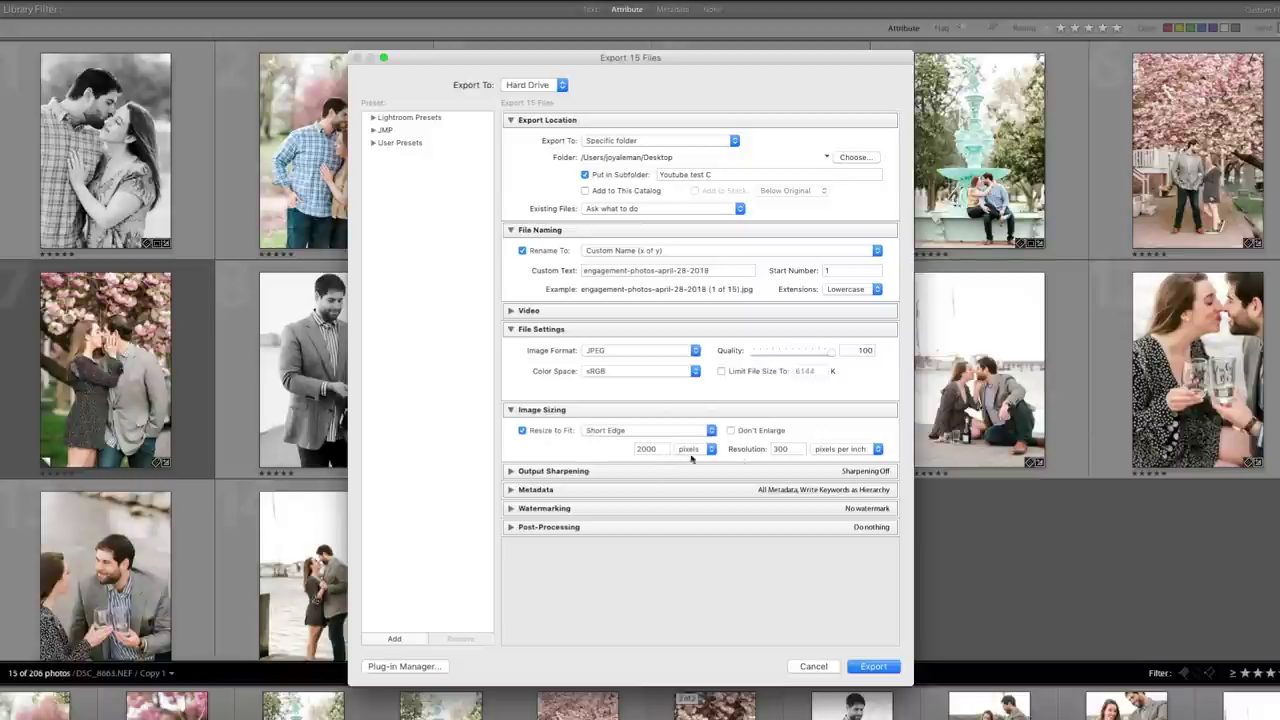
pyautogui.doubleClick(650, 449)
pyautogui.press('BackSpace')
# Turn off Resize to Fit and keep resolution at 300 pixels per inch
pyautogui.click(607, 453)
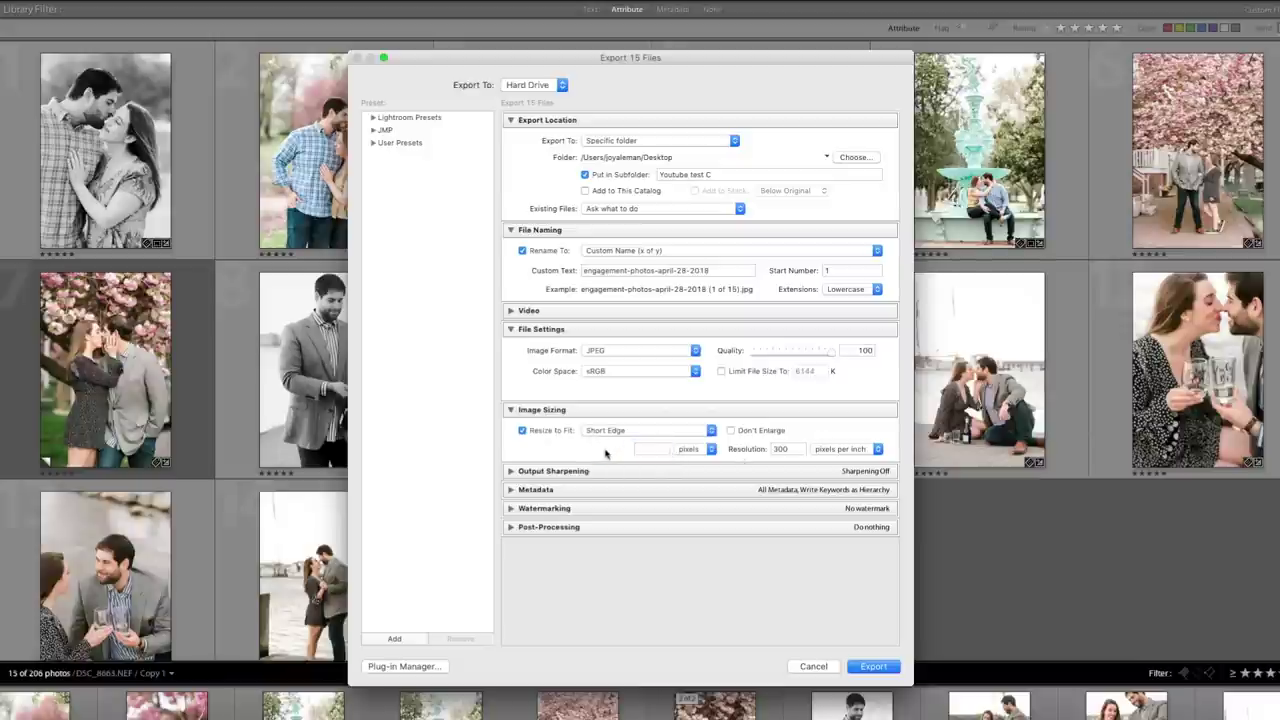
pyautogui.click(555, 432)
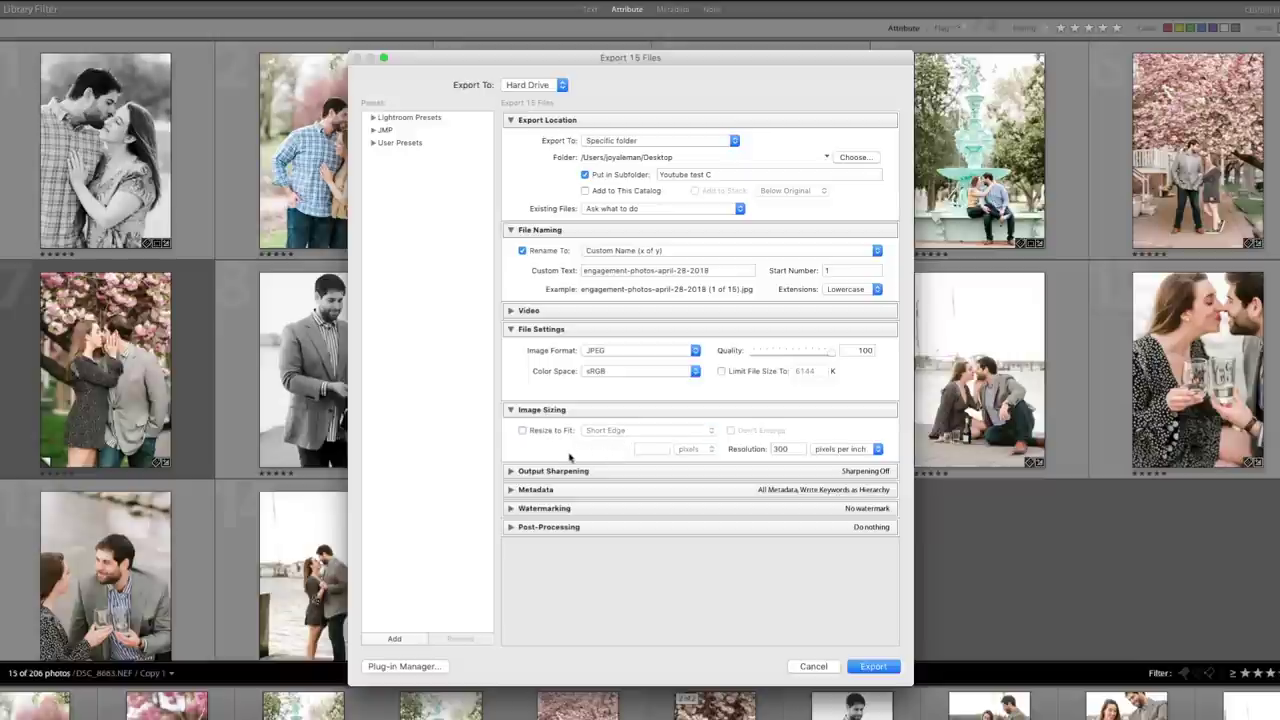
pyautogui.doubleClick(784, 449)
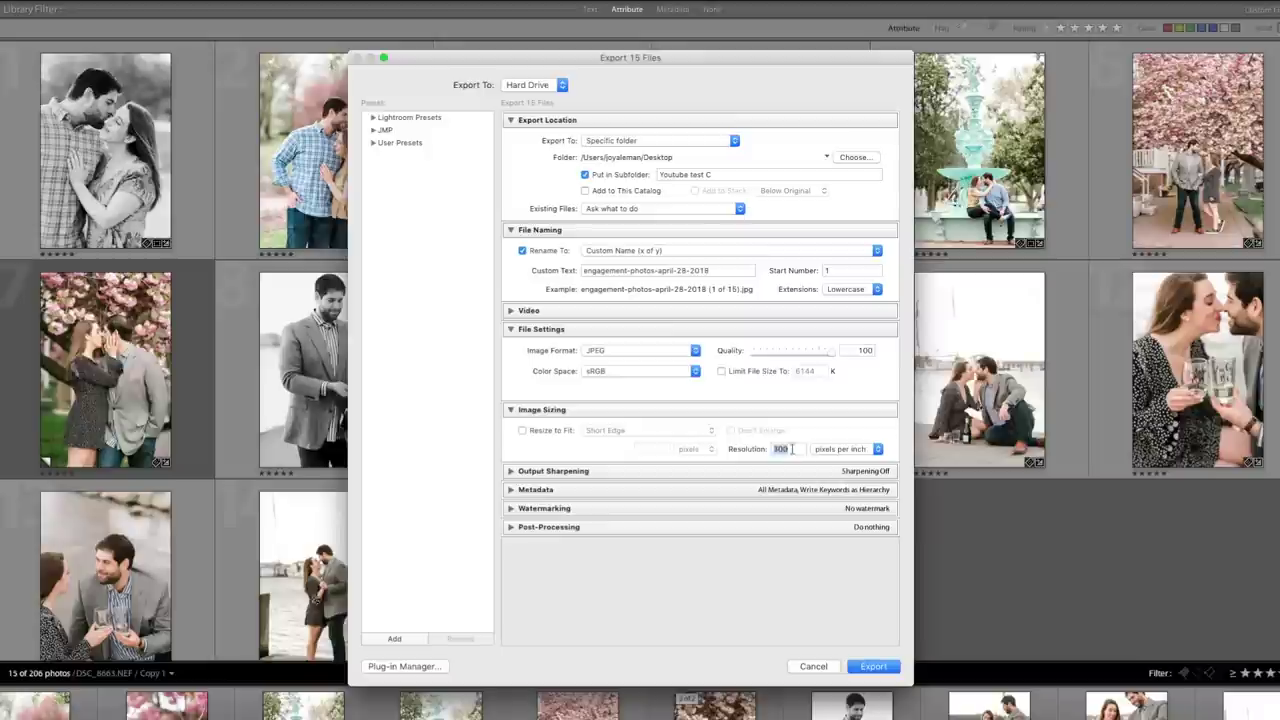
pyautogui.click(780, 460)
# Enter a 1080-pixel short edge, then switch resizing off again for full-size export
pyautogui.click(554, 433)
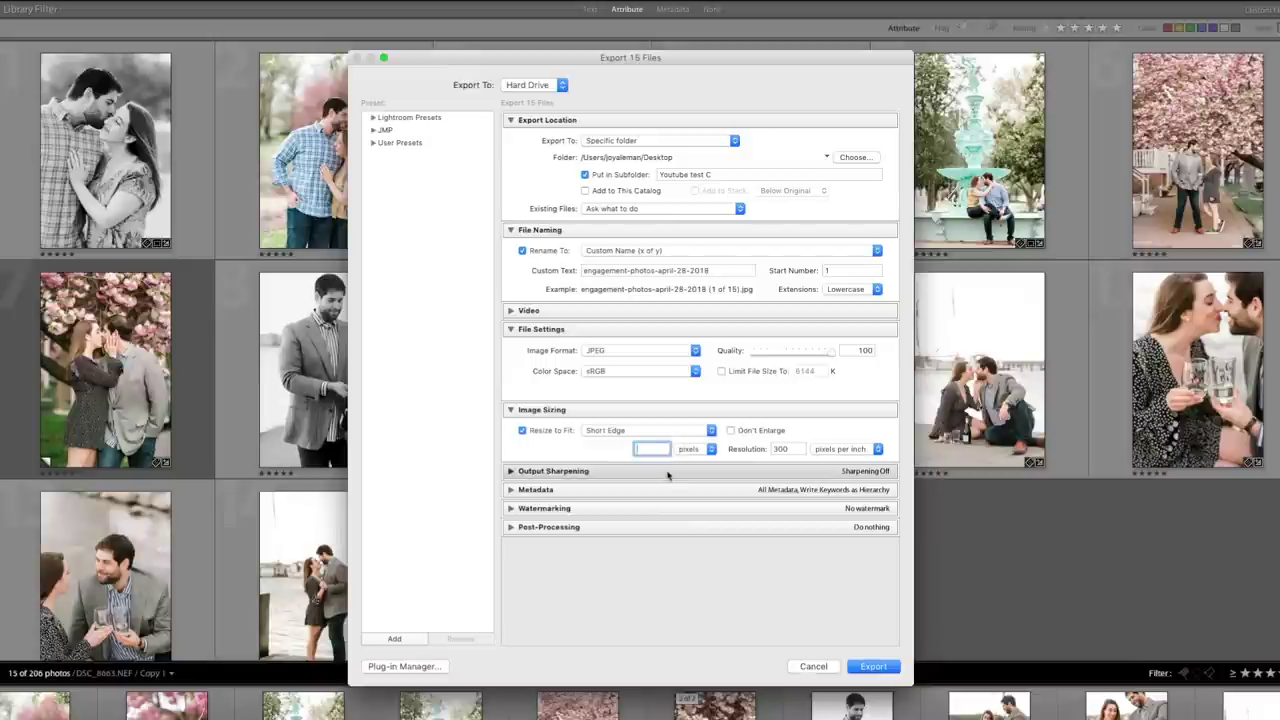
pyautogui.write('1080')
pyautogui.click(615, 450)
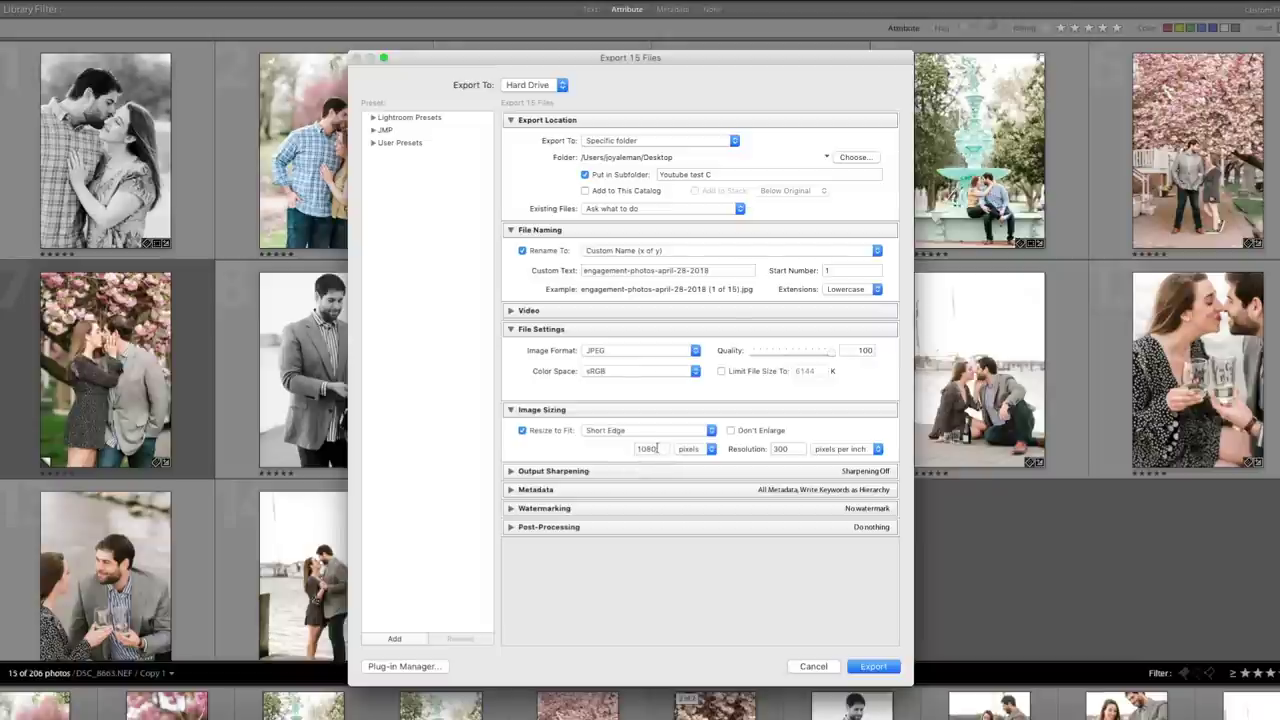
pyautogui.click(668, 451)
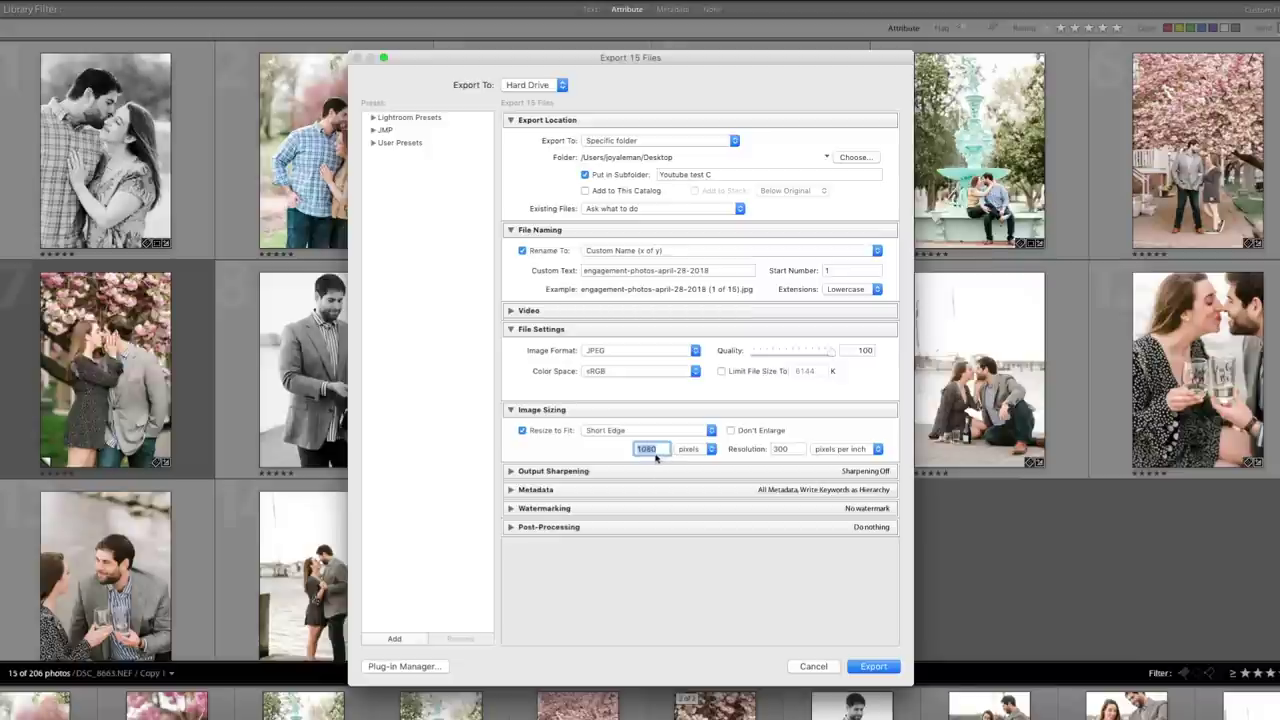
pyautogui.click(546, 431)
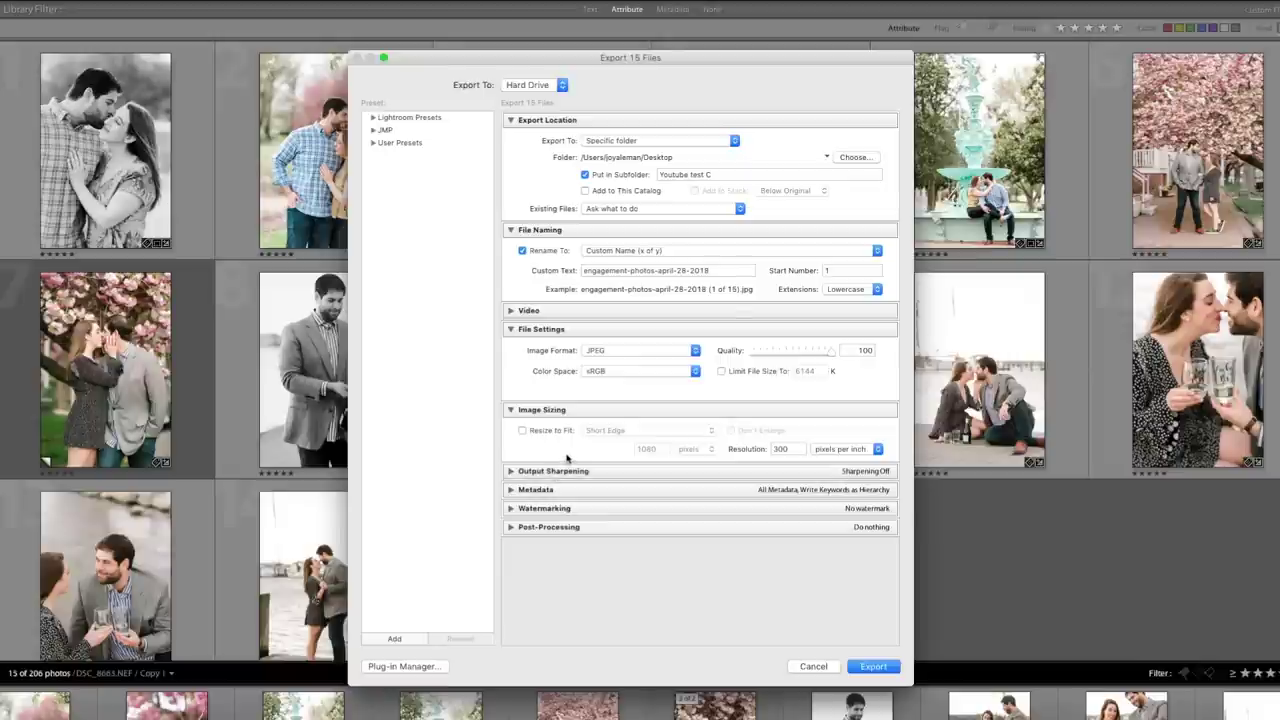
pyautogui.click(550, 471)
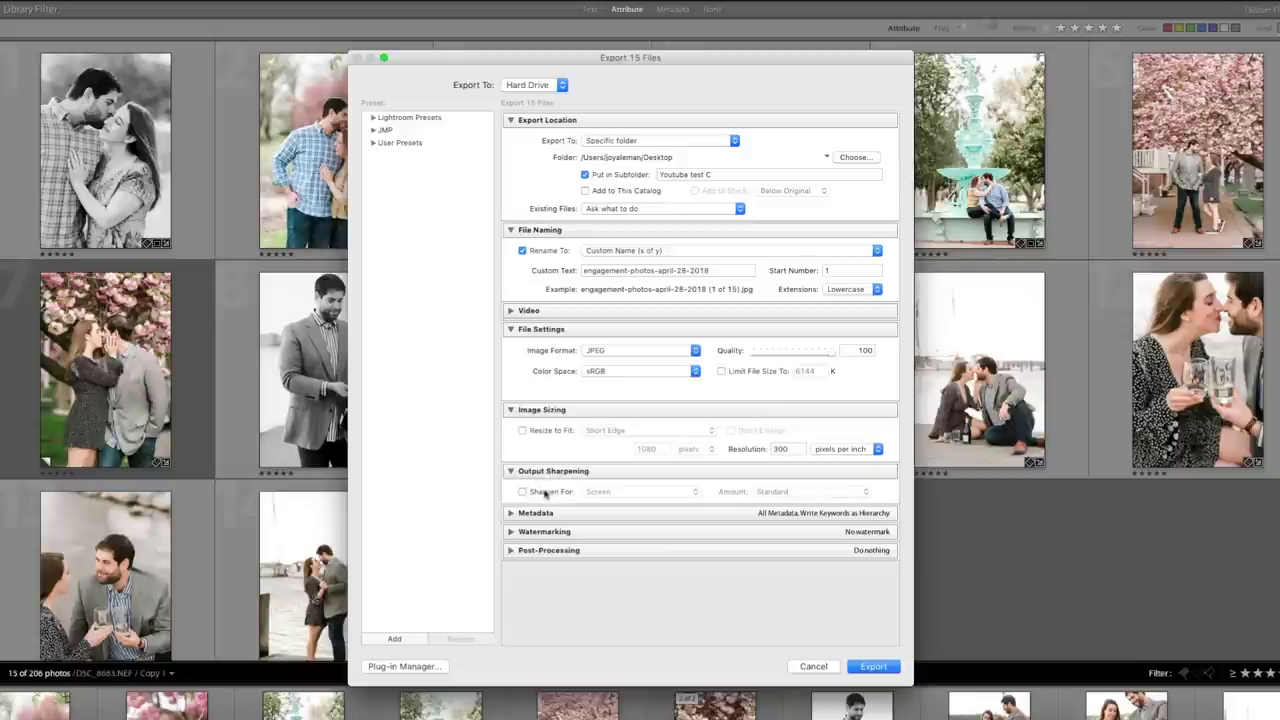
# Toggle Sharpen For Screen on and back off, then show Metadata set to All Metadata
pyautogui.click(549, 492)
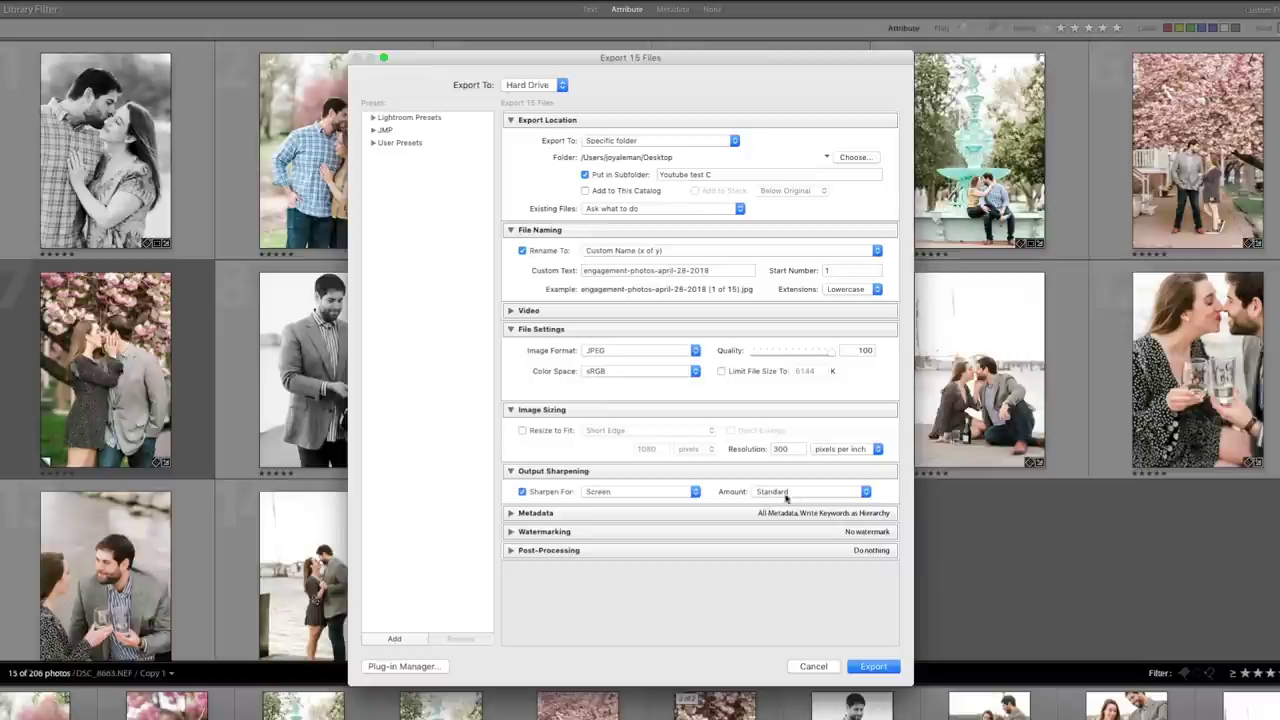
pyautogui.click(545, 492)
pyautogui.click(556, 472)
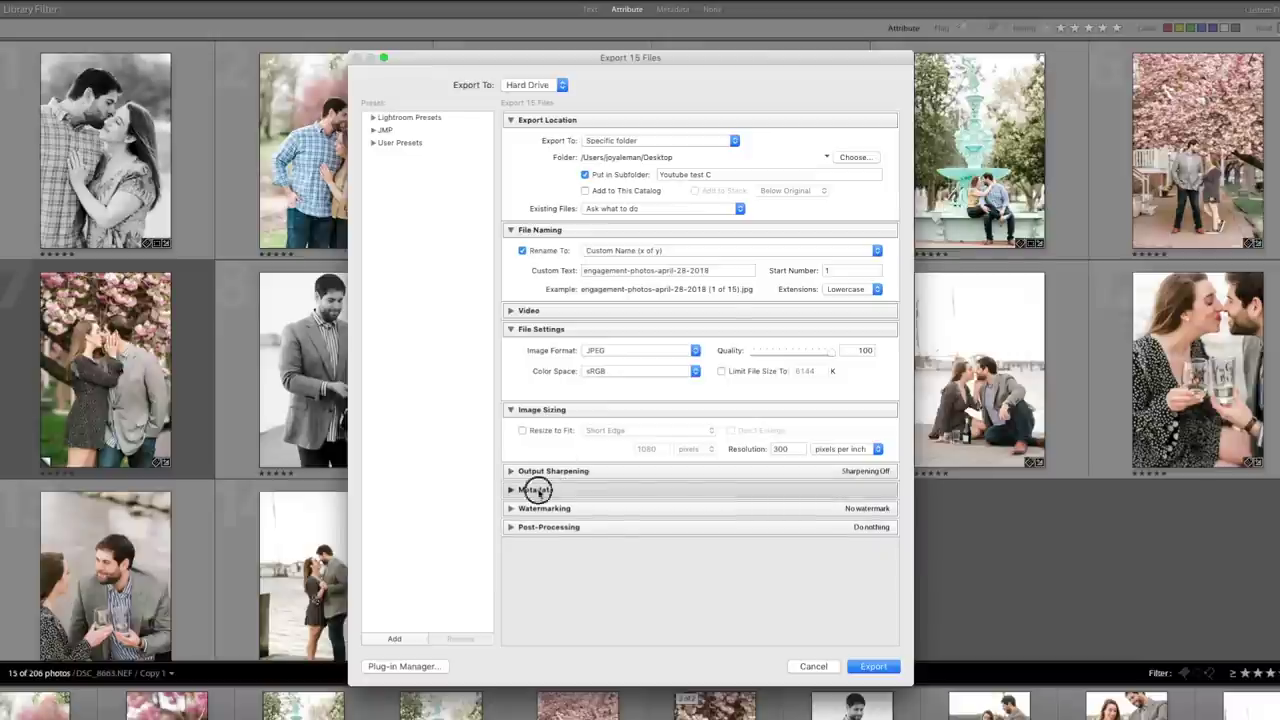
pyautogui.click(540, 490)
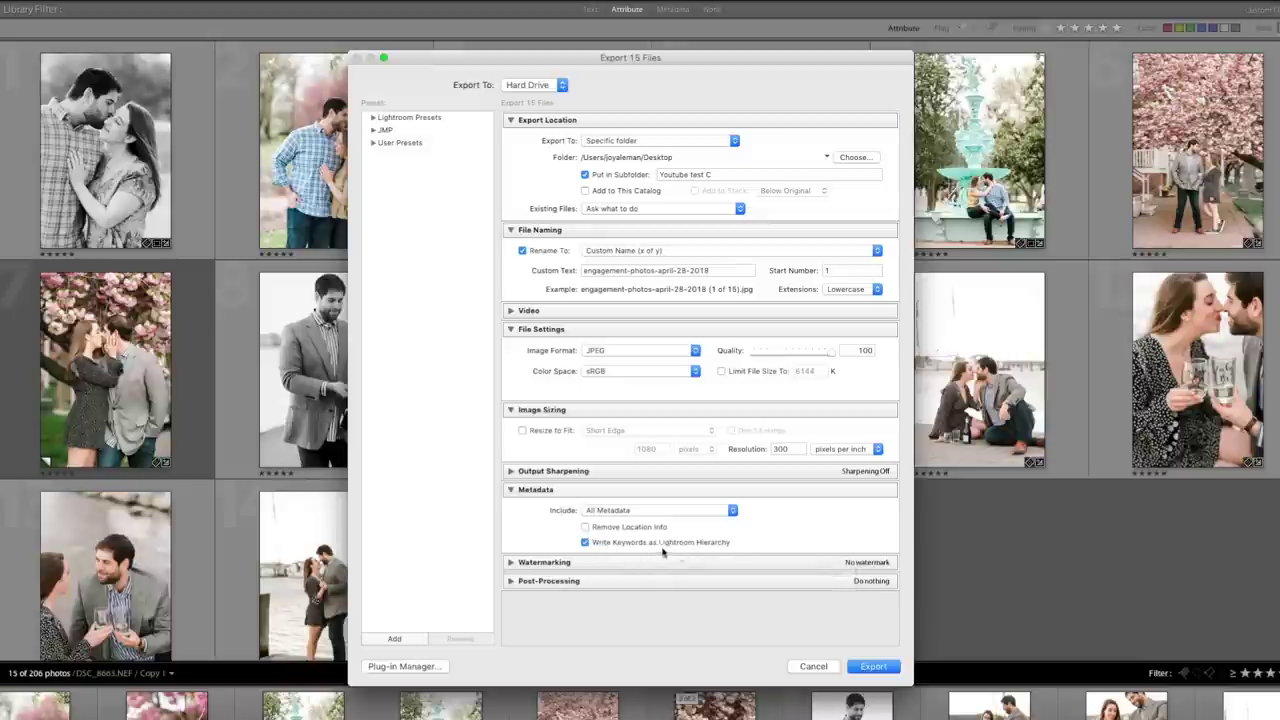
# Leave Watermark unchecked after previewing its styles, then reveal Post-Processing options
pyautogui.click(535, 491)
pyautogui.click(545, 510)
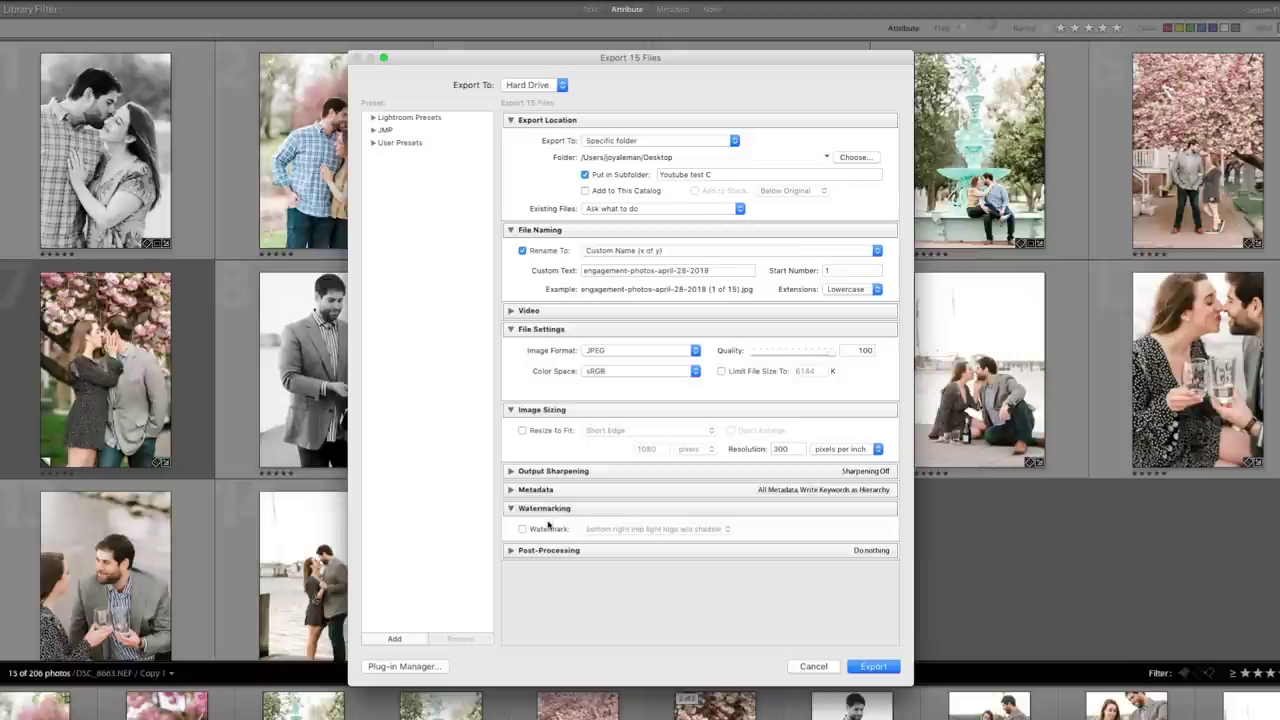
pyautogui.click(522, 529)
pyautogui.click(640, 535)
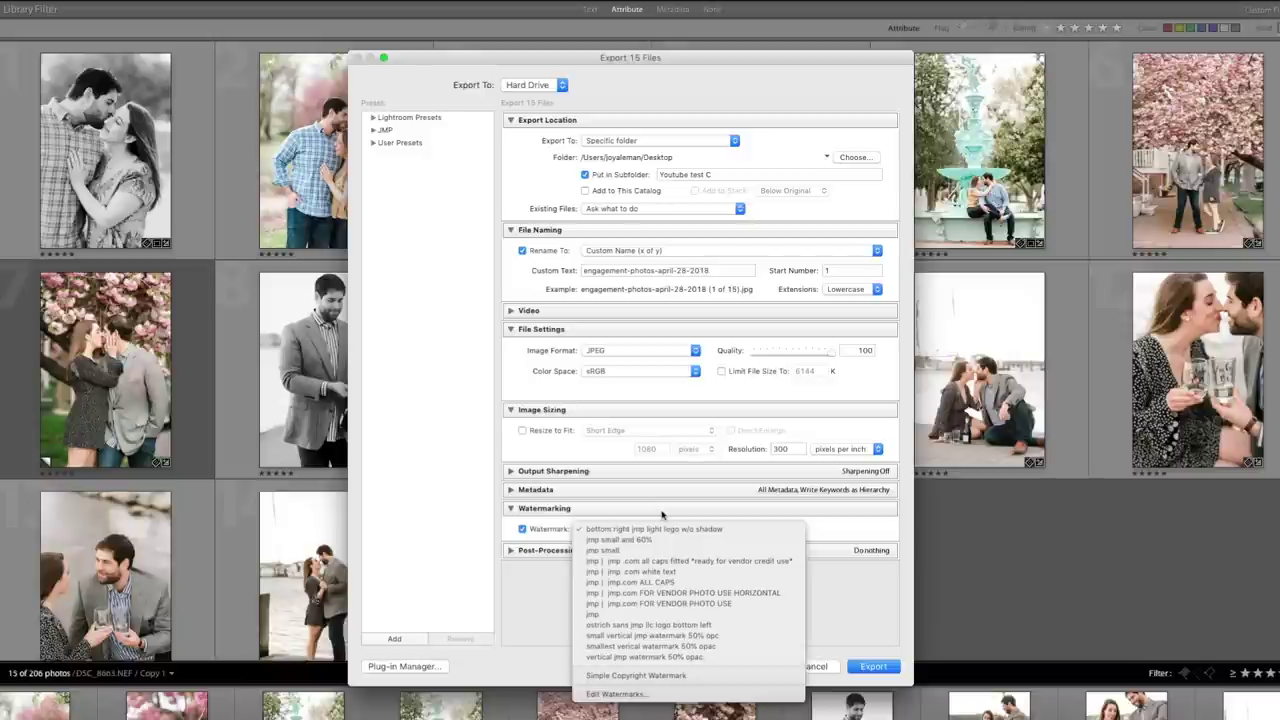
pyautogui.click(532, 503)
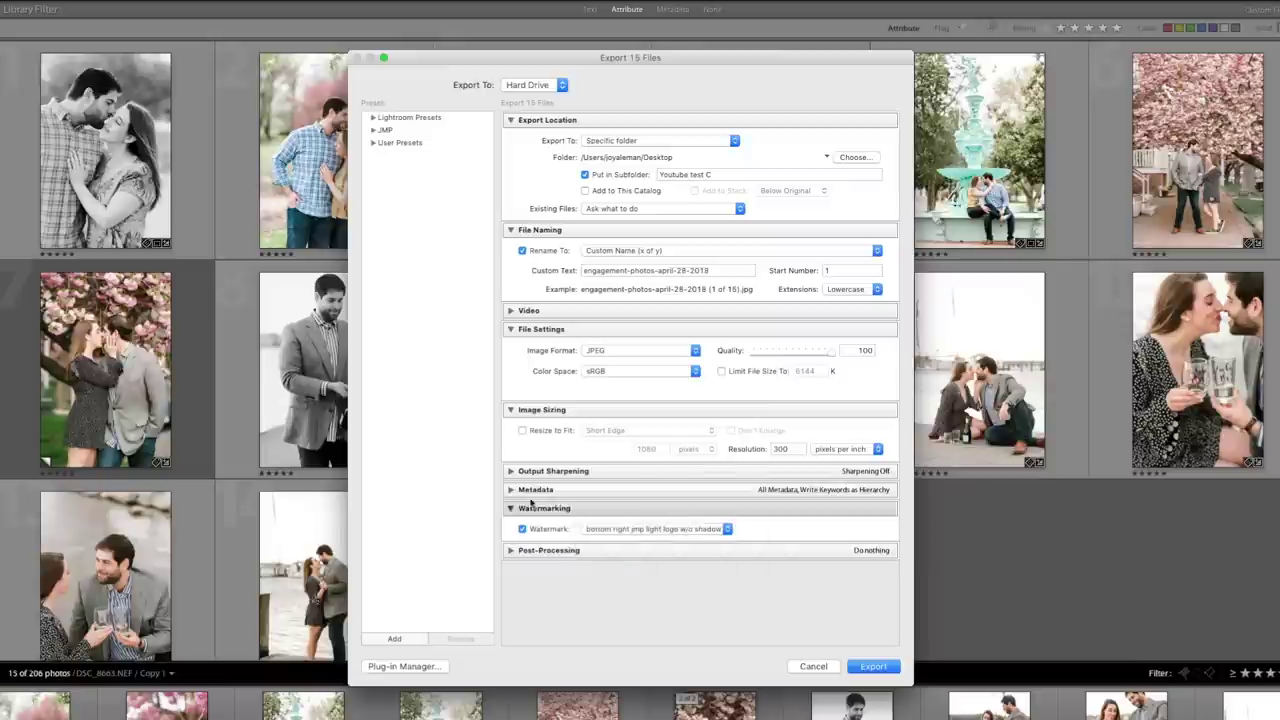
pyautogui.click(522, 528)
pyautogui.click(512, 509)
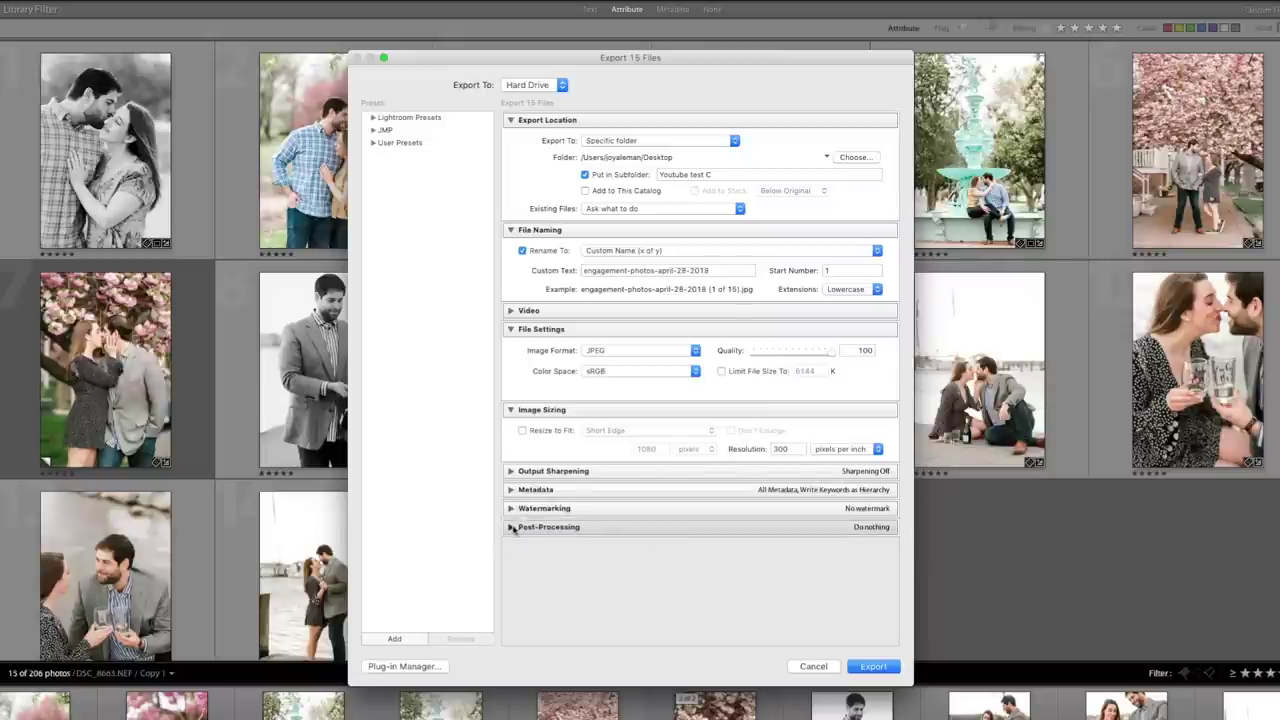
pyautogui.click(512, 528)
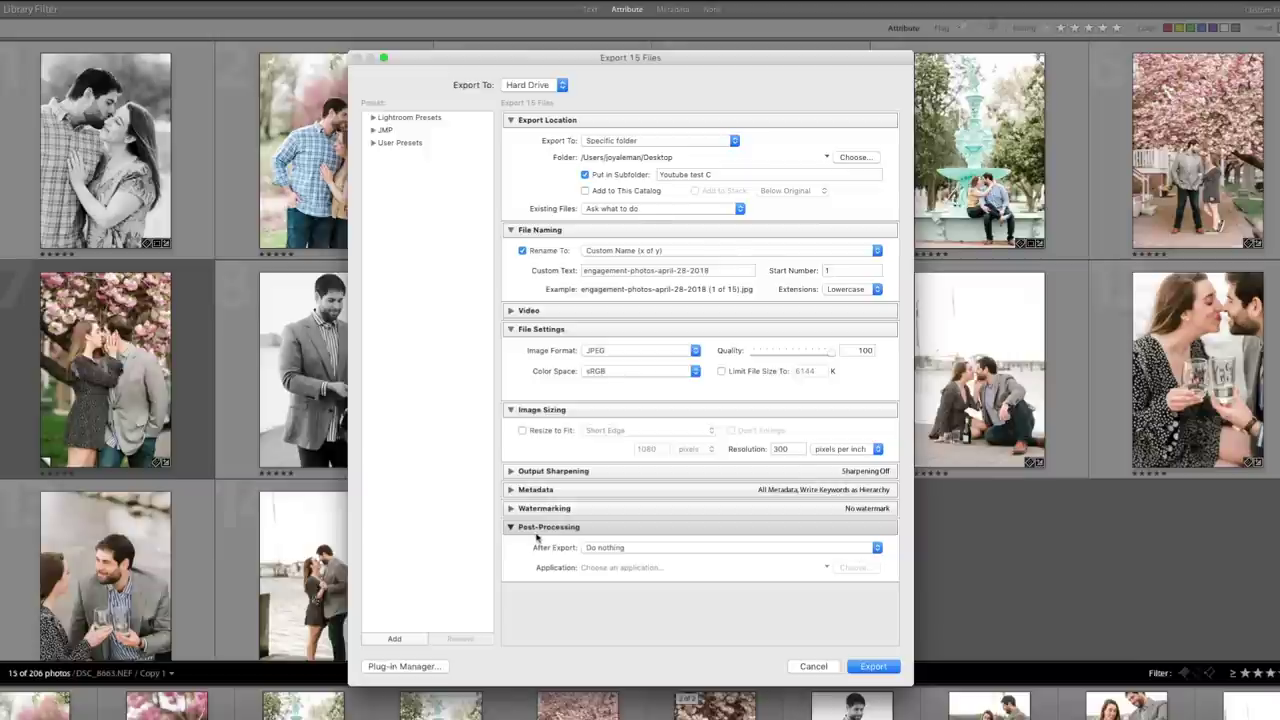
# Keep After Export at Do nothing and start exporting the 15 photos to Youtube test C
pyautogui.click(649, 553)
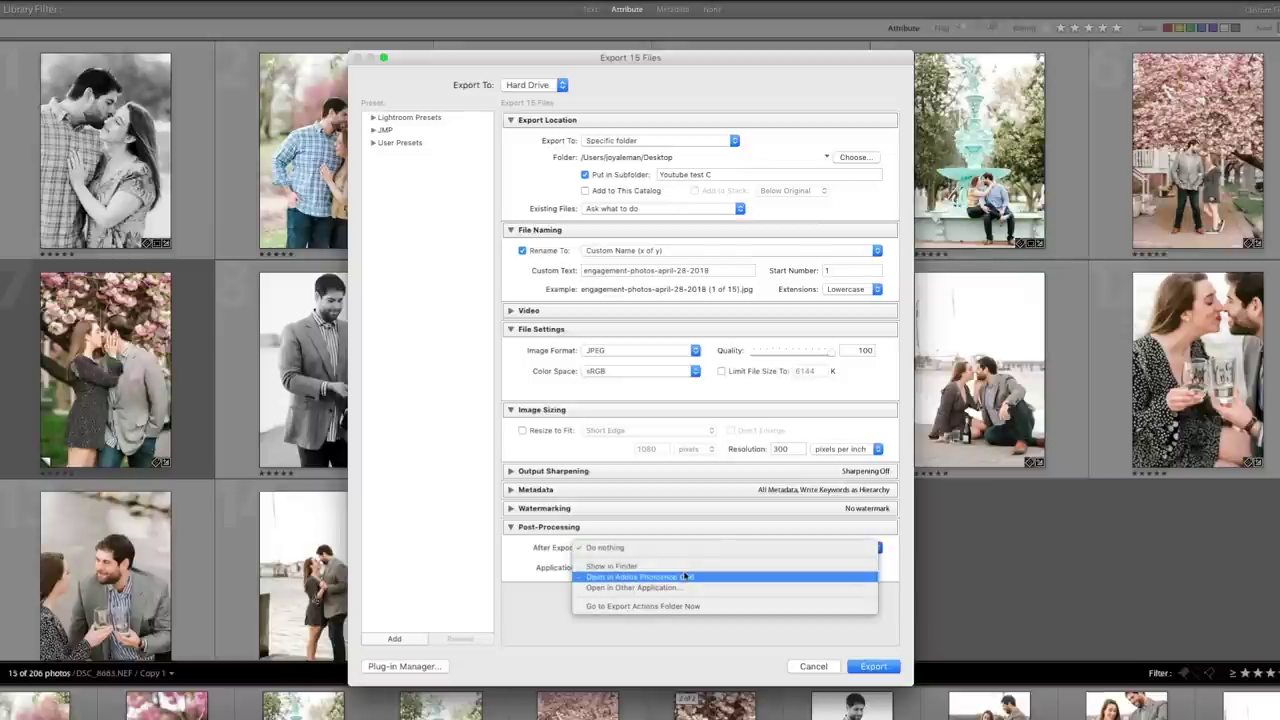
pyautogui.click(546, 574)
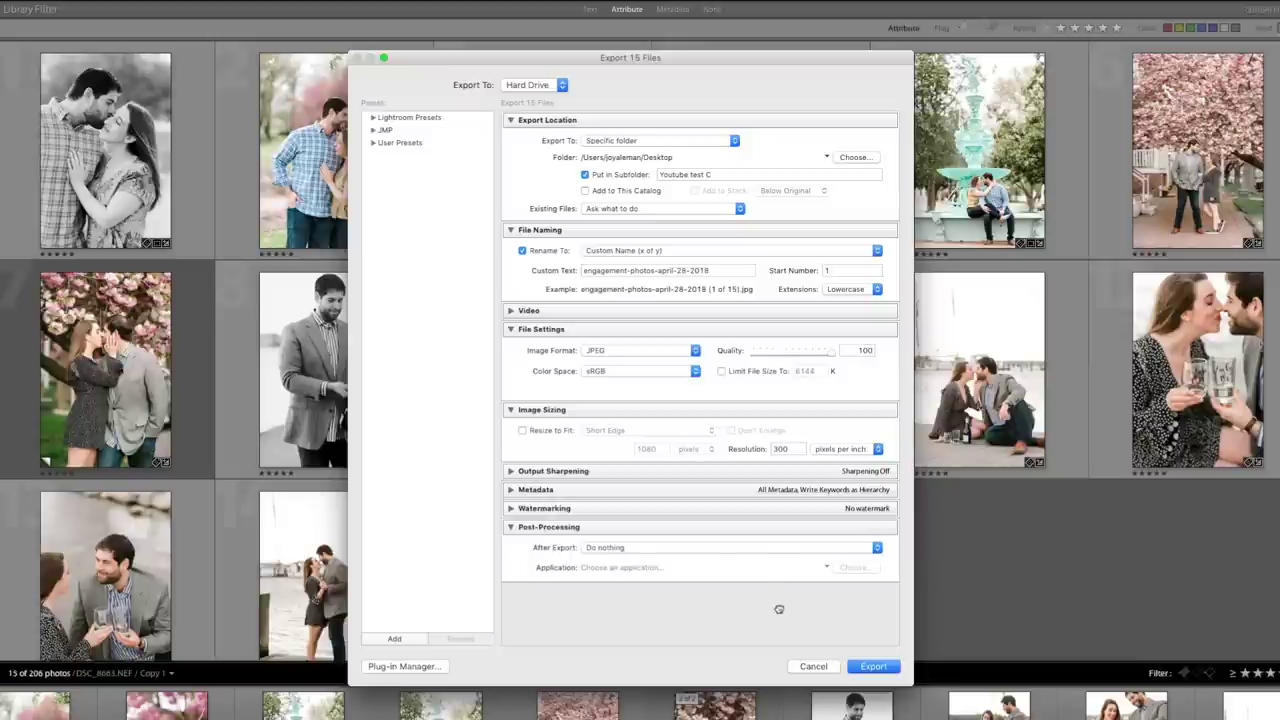
pyautogui.click(869, 667)
pyautogui.click(512, 528)
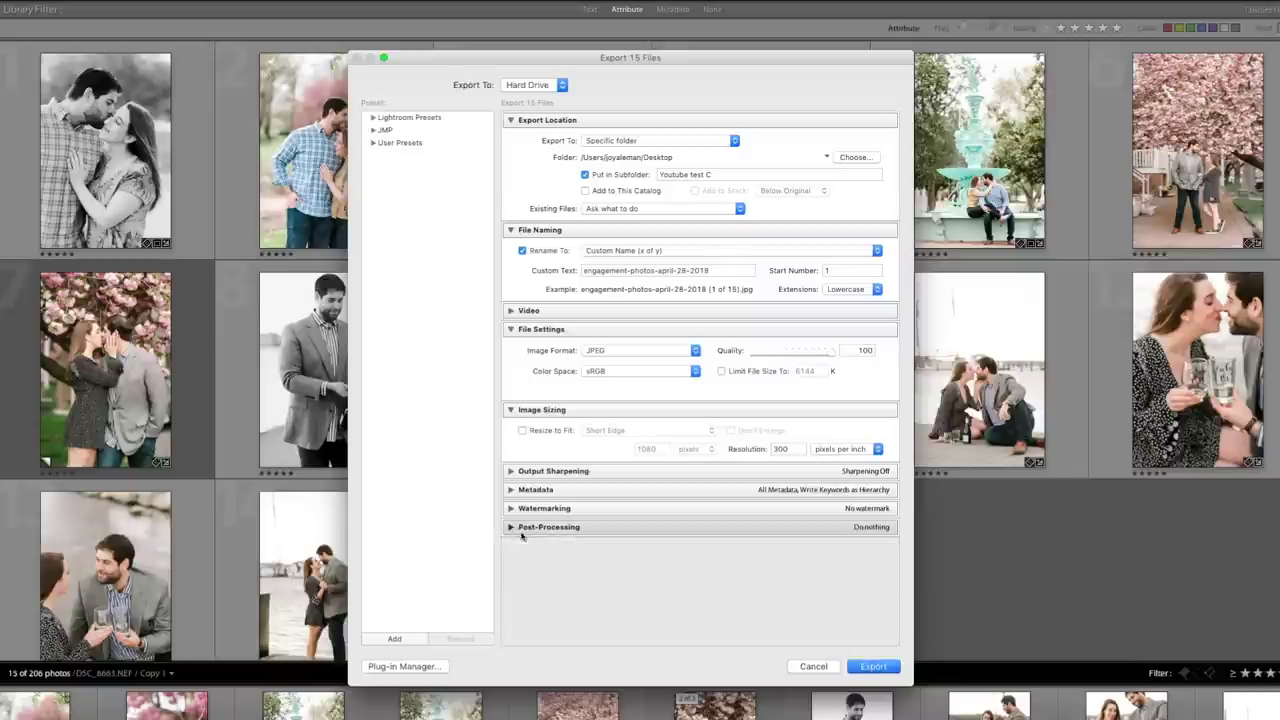
pyautogui.click(874, 667)
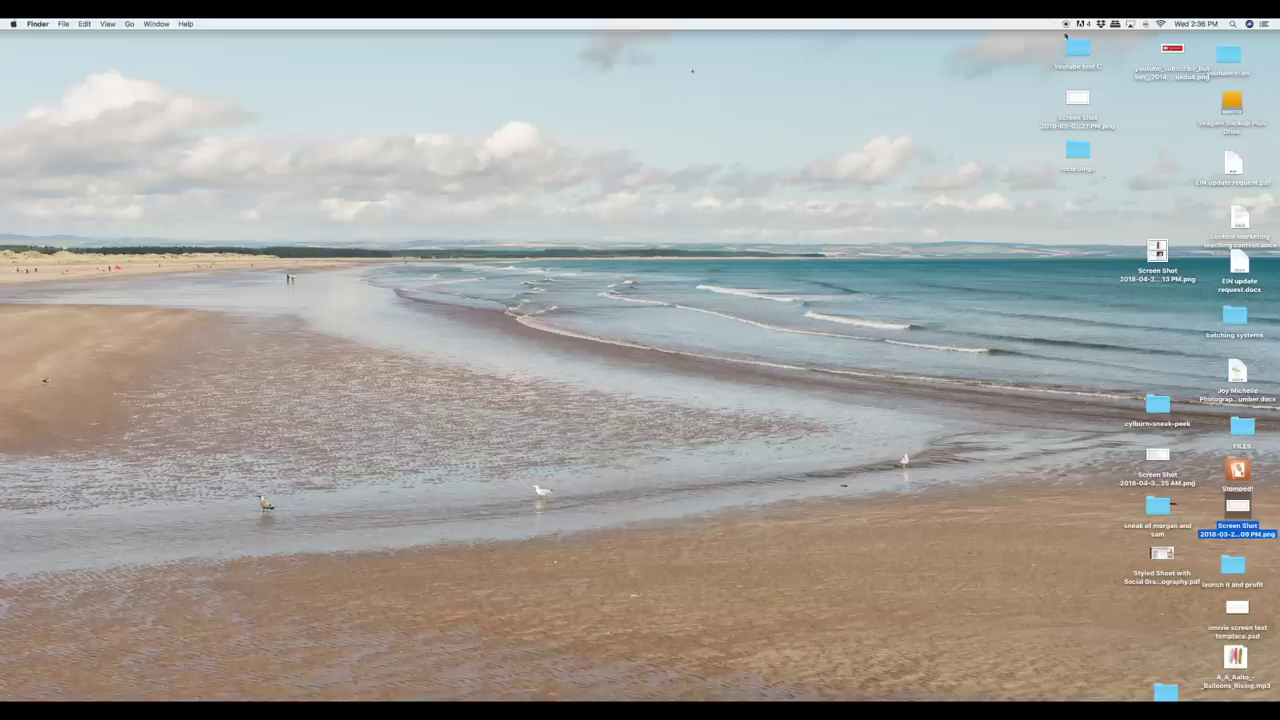
pyautogui.doubleClick(1078, 47)
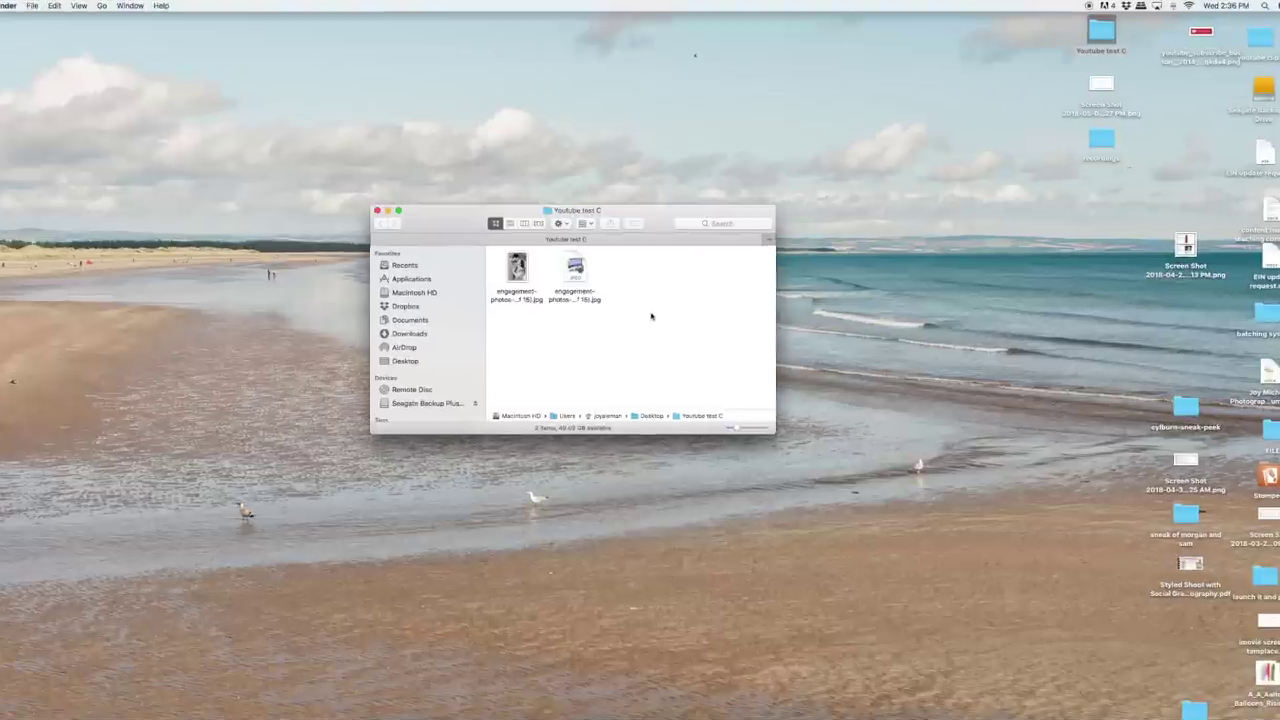
# Select the first exported engagement-photos JPEG in the Youtube test C folder
pyautogui.click(523, 275)
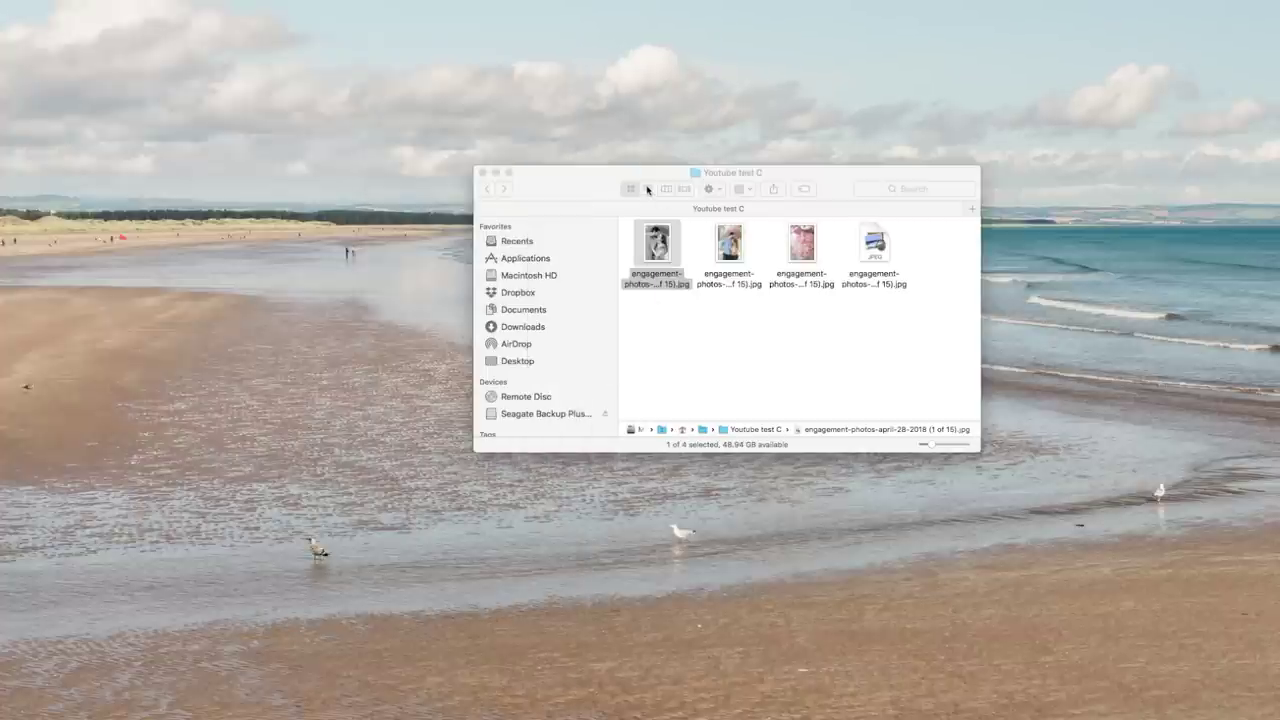
# Switch Youtube test C to list view and widen the window to show full file names
pyautogui.click(649, 189)
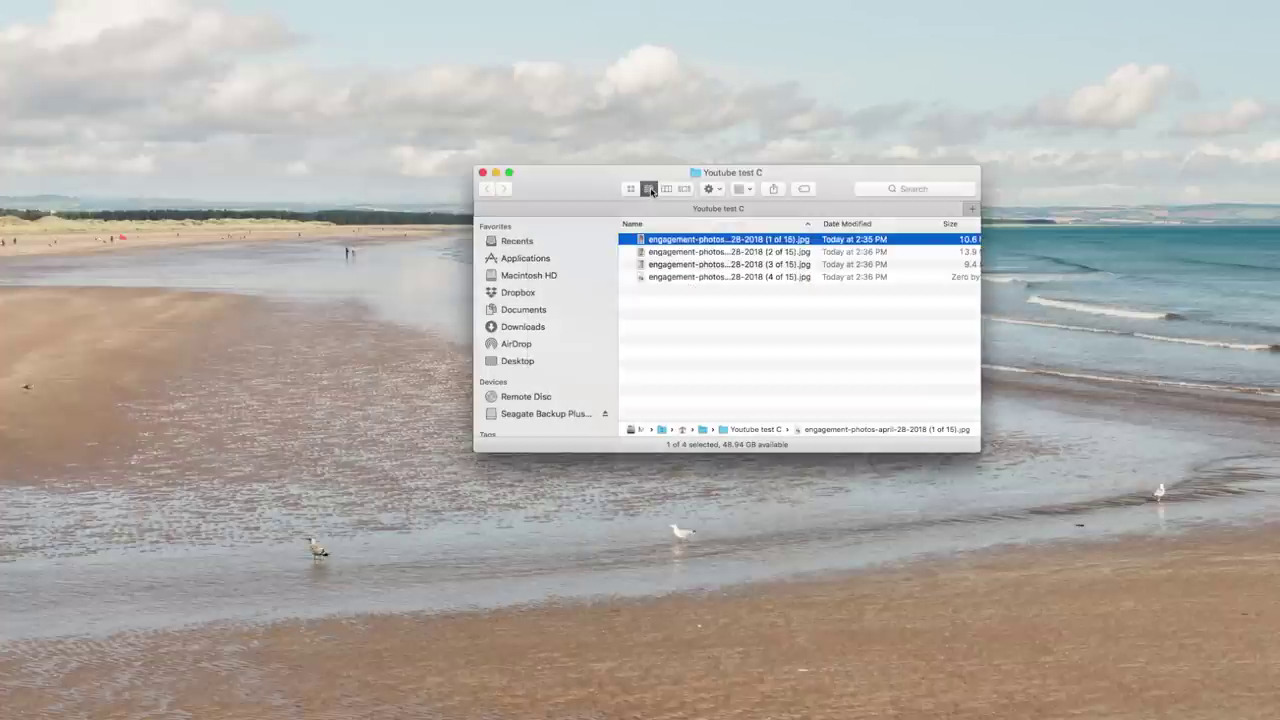
pyautogui.hscroll(5, 620, 300)
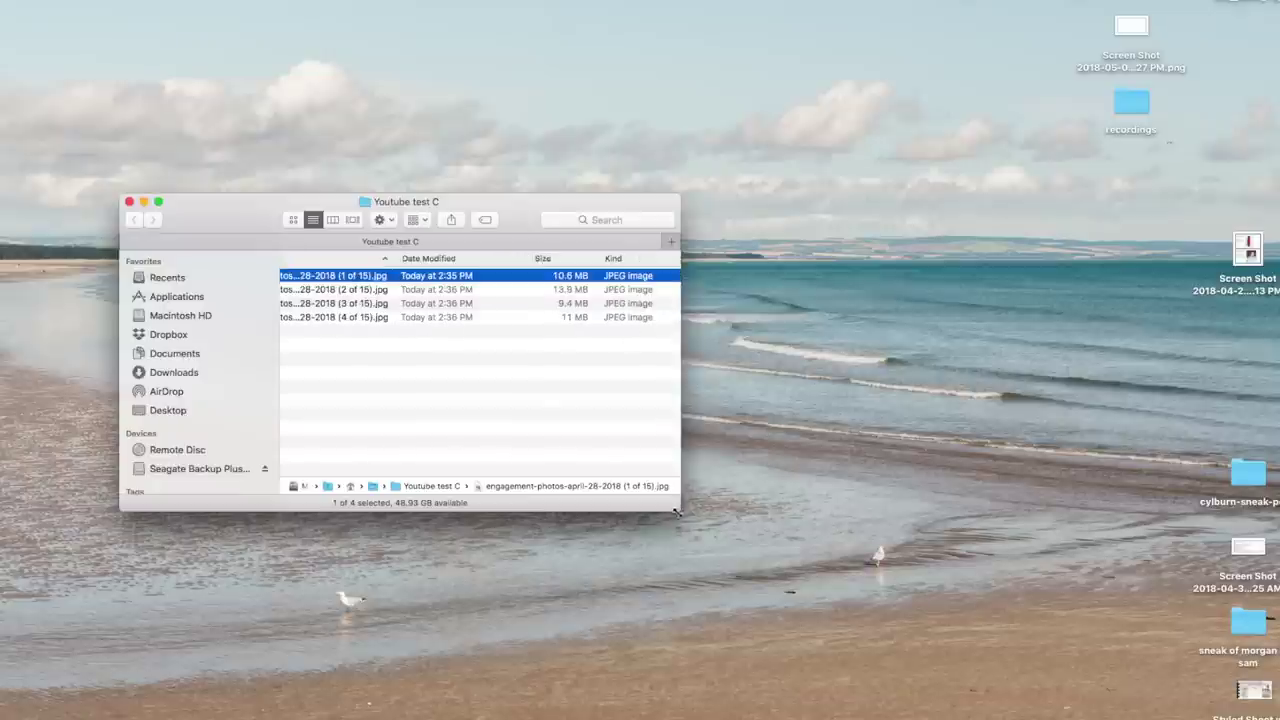
pyautogui.moveTo(676, 513); pyautogui.dragTo(1253, 519)
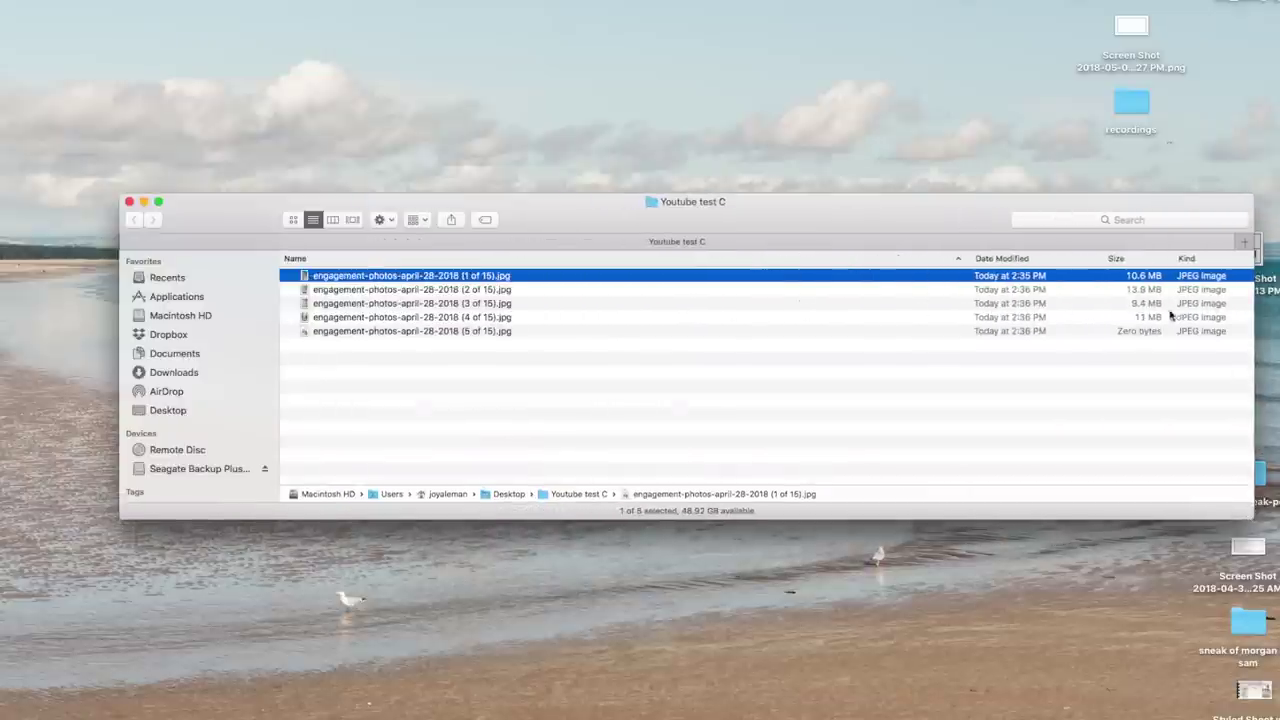